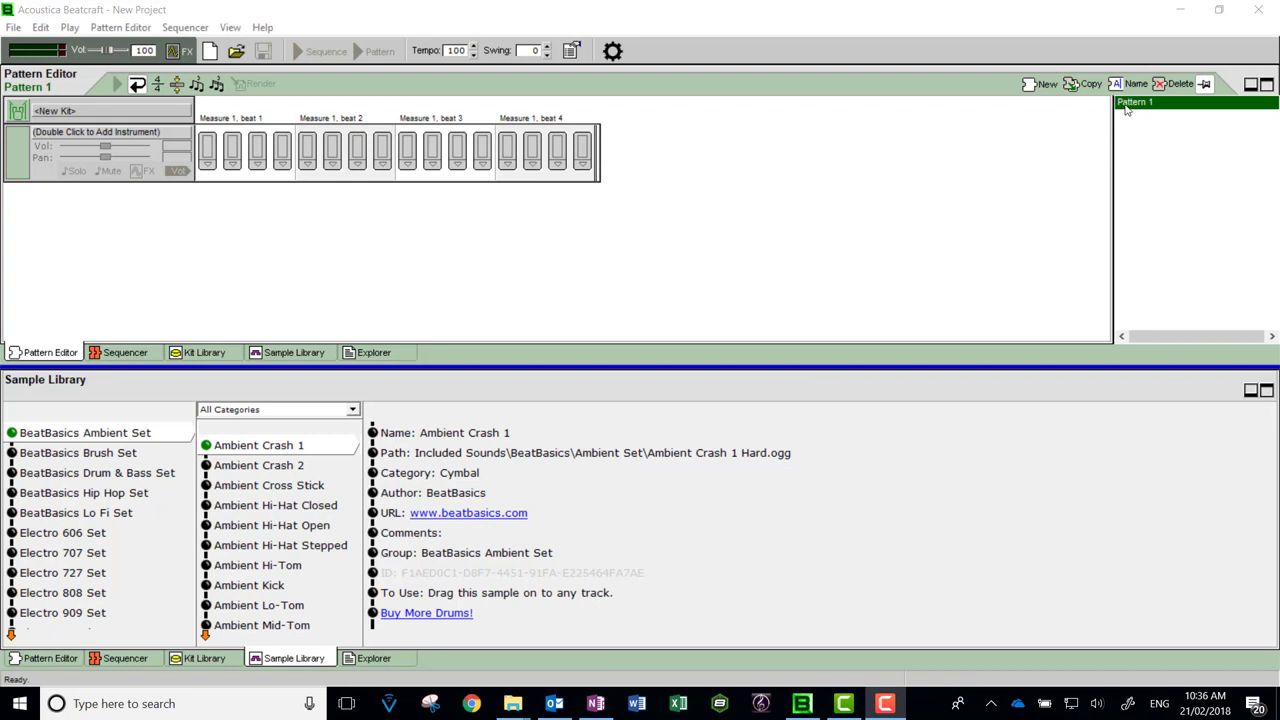
Add Ambient Lo-Tom, Ambient Hi-Tom and Ambient Crash 2 as instrument tracks in Pattern 1.
click(240, 605)
drag(240, 605, 110, 166)
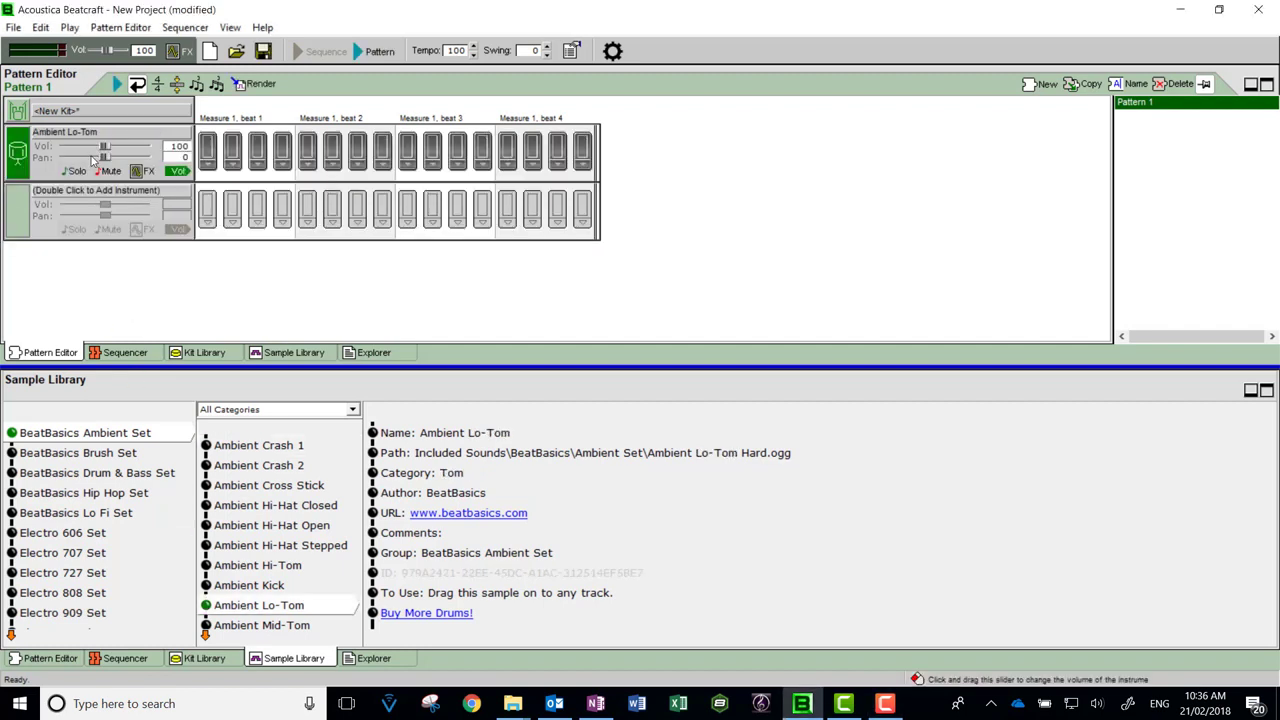
drag(232, 565, 60, 215)
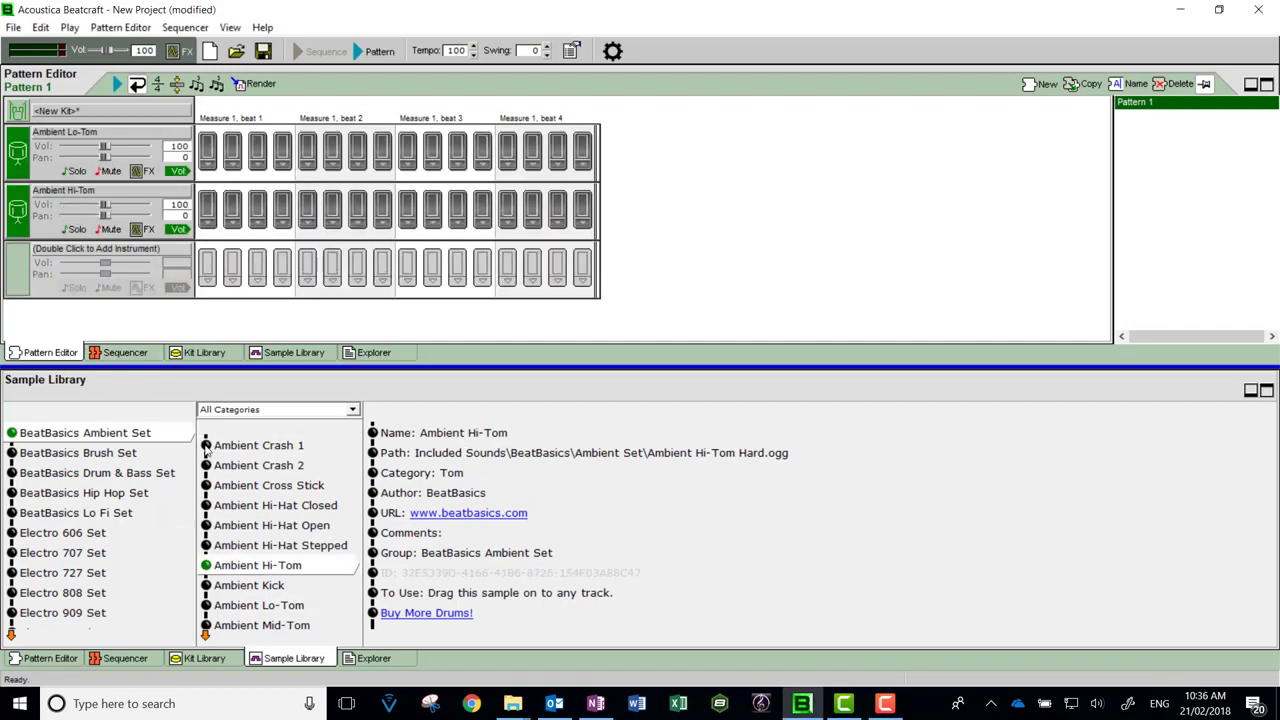
drag(258, 465, 62, 270)
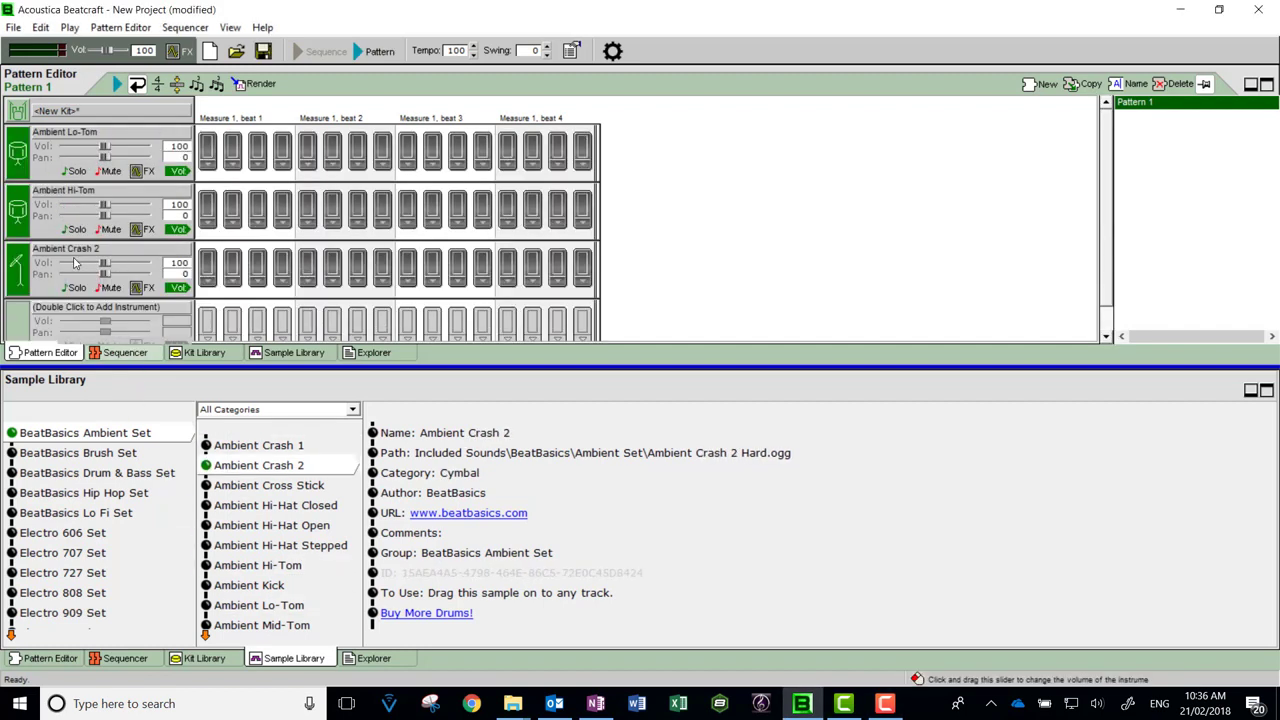
Program the layered beat with six Lo-Tom steps, three Hi-Tom steps and two Crash 2 steps.
click(207, 150)
click(307, 150)
click(407, 150)
click(457, 150)
click(507, 150)
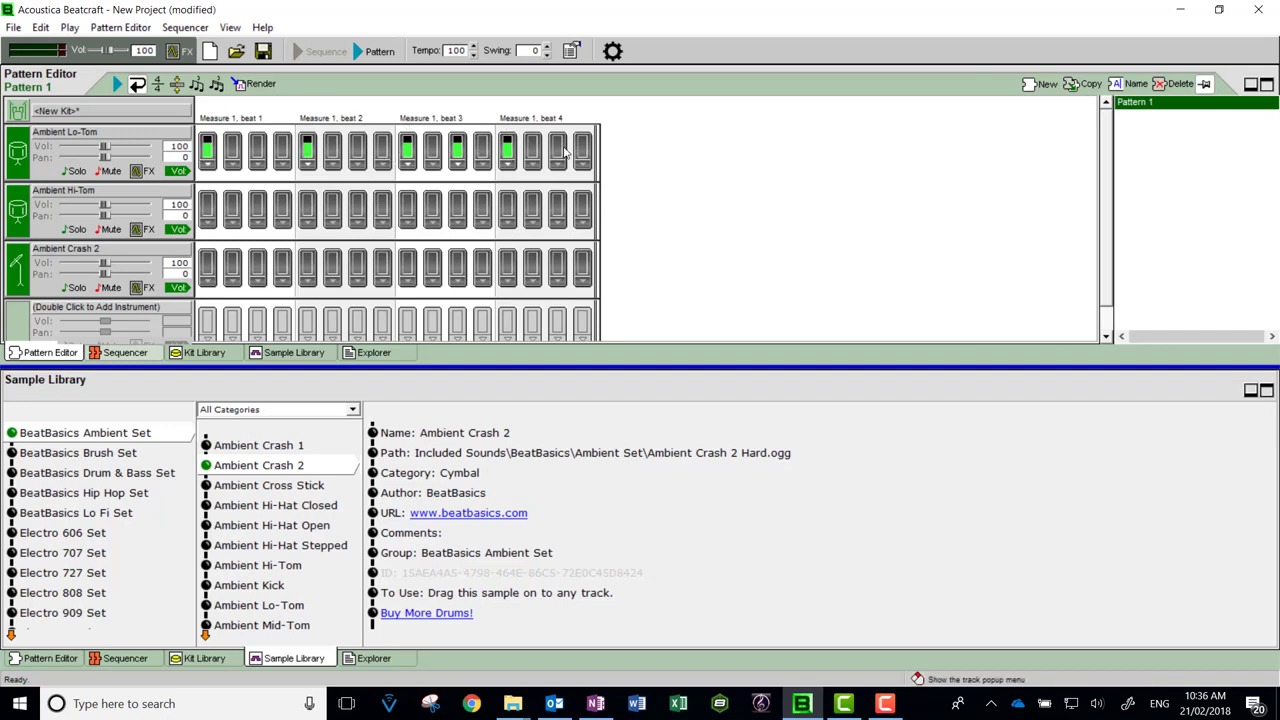
click(557, 150)
click(257, 265)
click(307, 265)
click(207, 208)
click(357, 208)
click(557, 208)
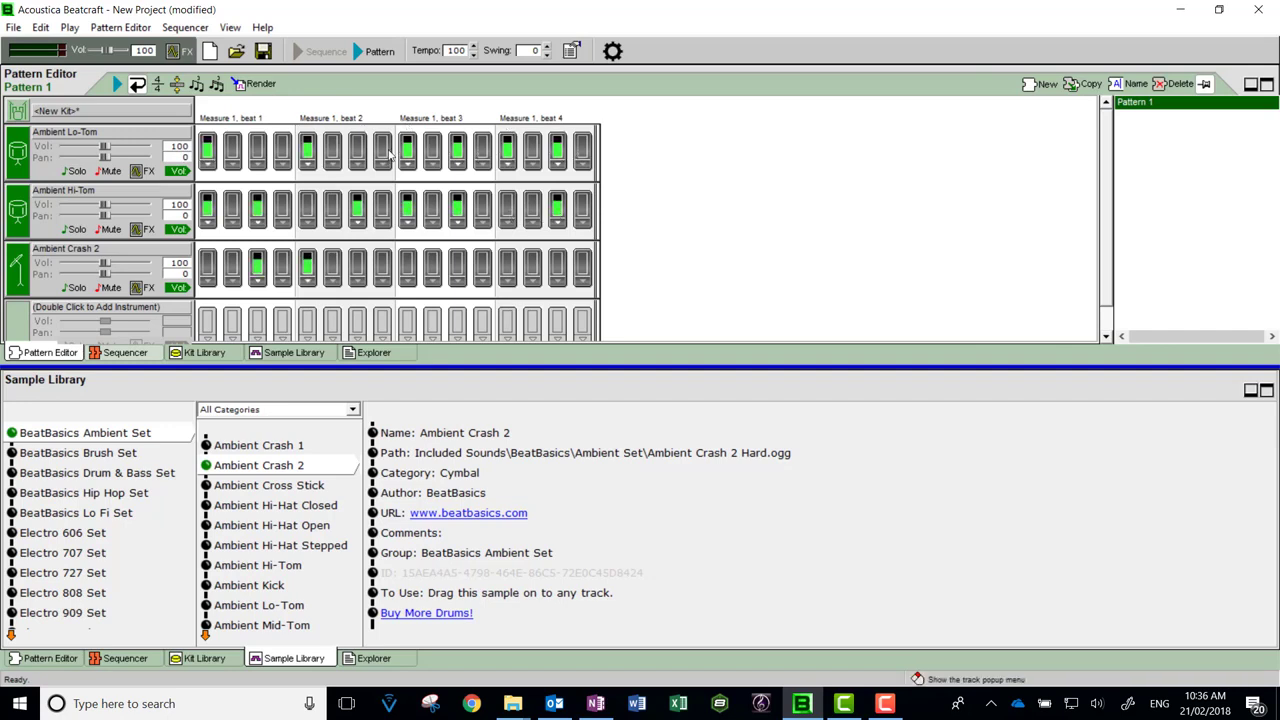
Copy Pattern 1 into Pattern 2, clear both Crash 2 steps and rearrange the Lo-Tom and Hi-Tom steps.
click(1085, 88)
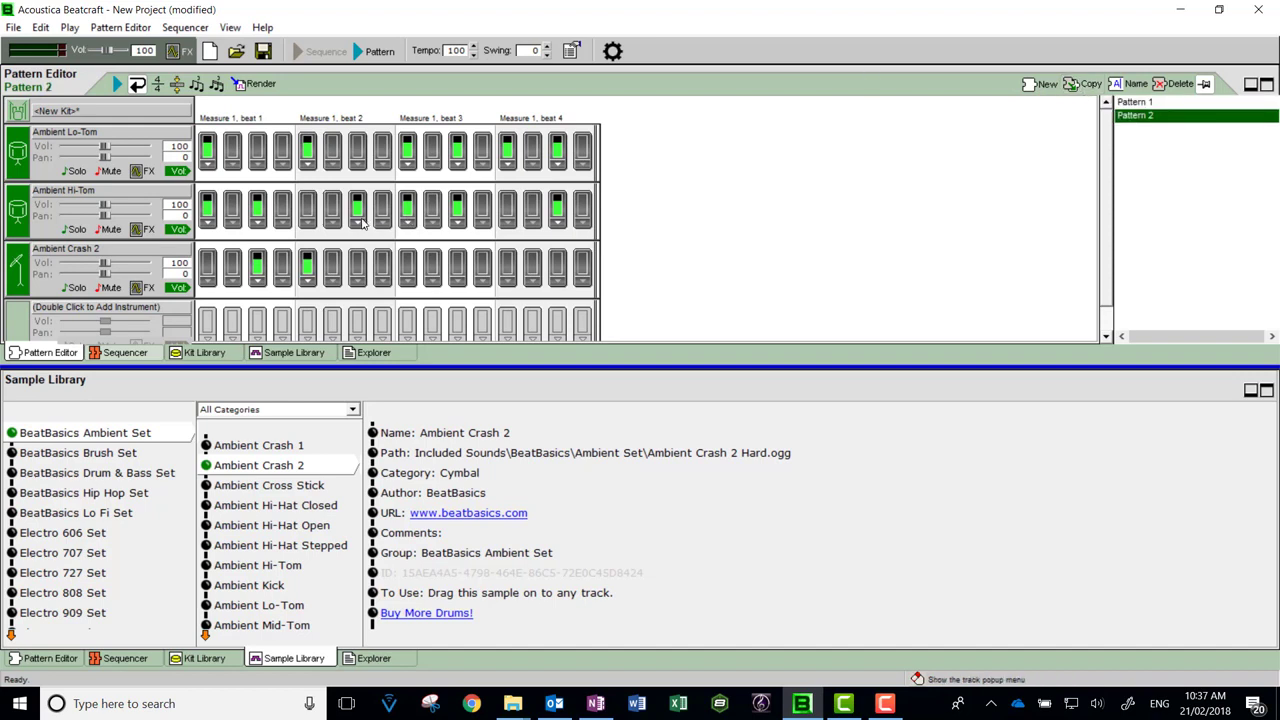
drag(257, 265, 307, 275)
click(357, 150)
click(257, 150)
click(357, 207)
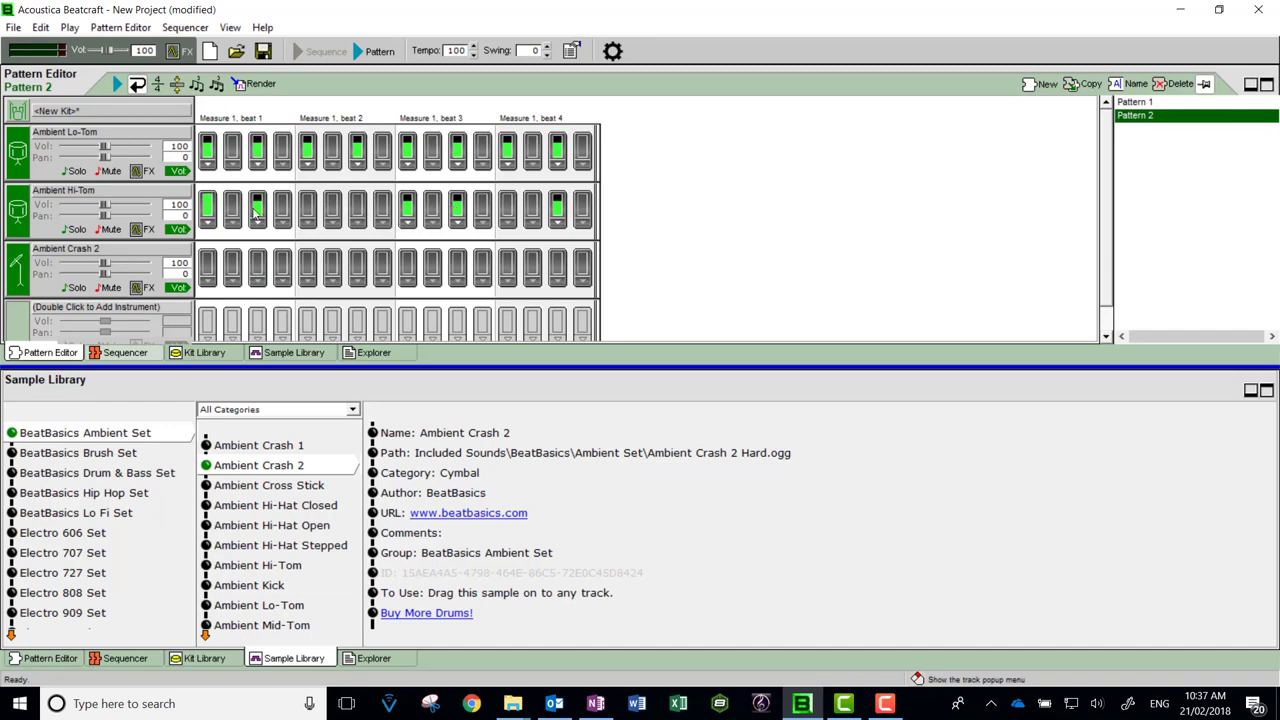
click(207, 207)
click(257, 207)
Rework beat 4's Hi-Tom into a late four-step fill, removing two earlier Hi-Tom steps.
click(408, 215)
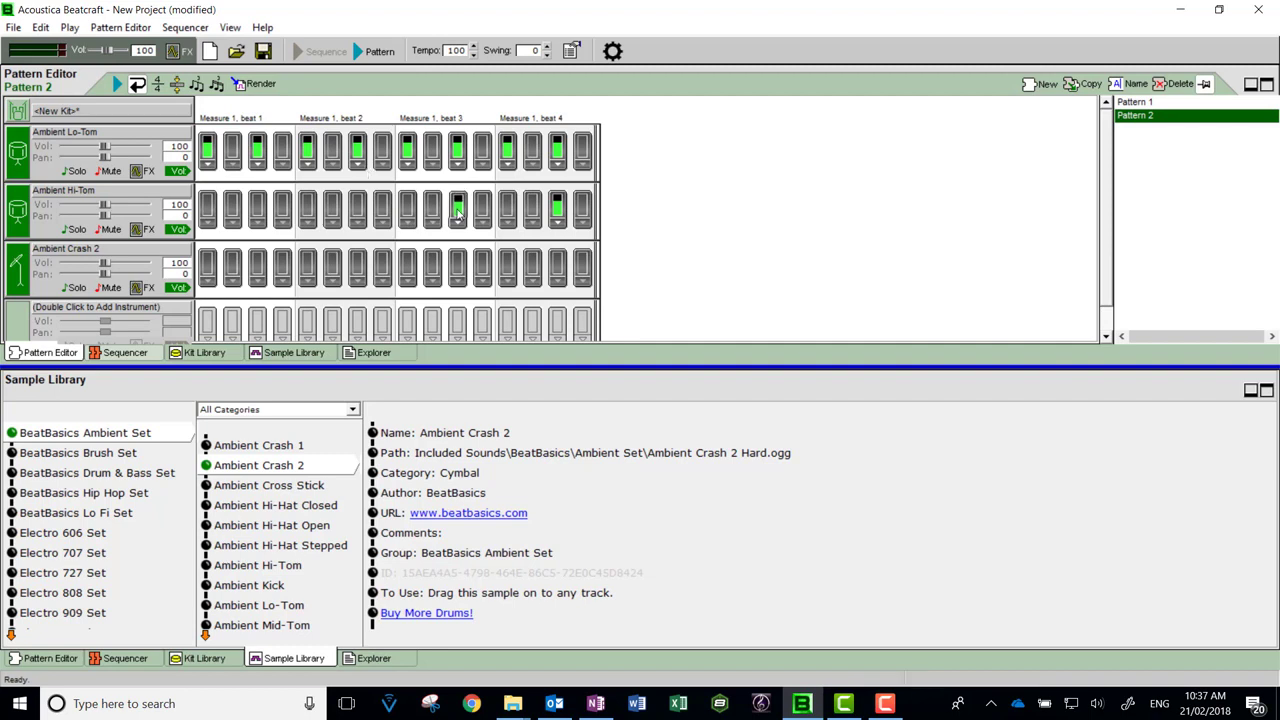
click(456, 210)
click(507, 207)
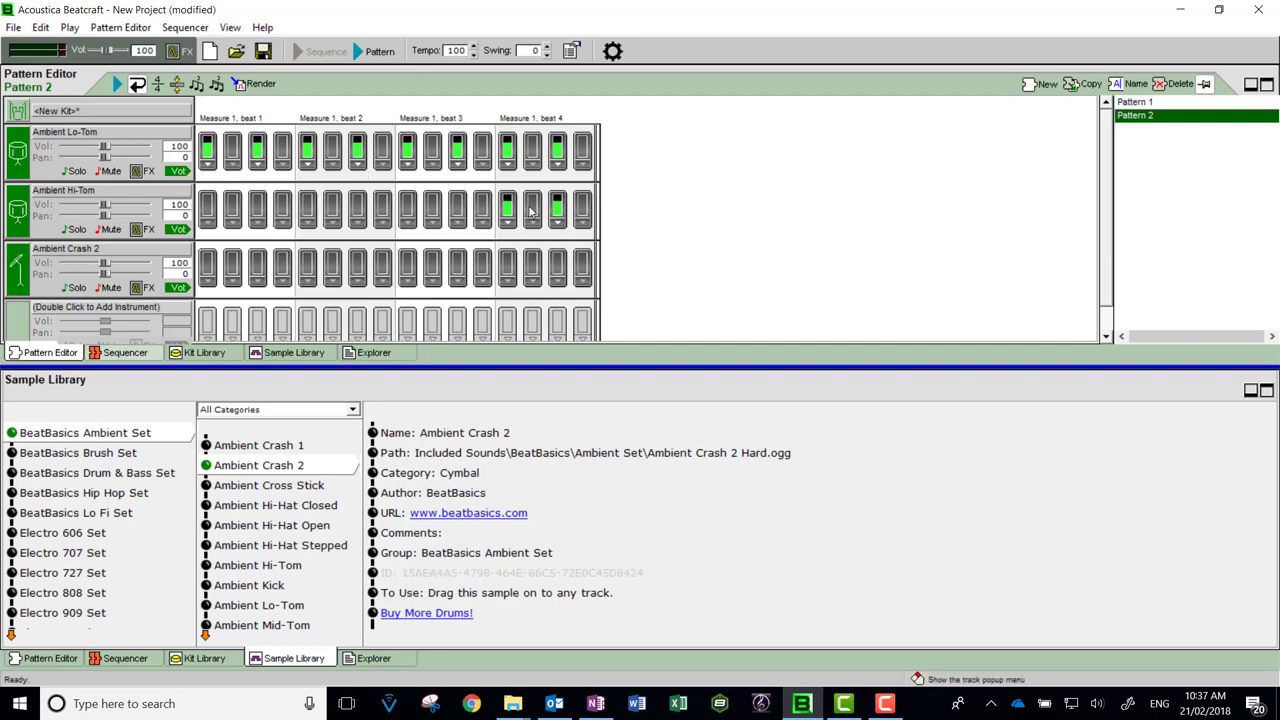
click(532, 207)
click(582, 207)
Create an empty Pattern 3 and add Ambient Kick as a fourth instrument track.
click(1040, 85)
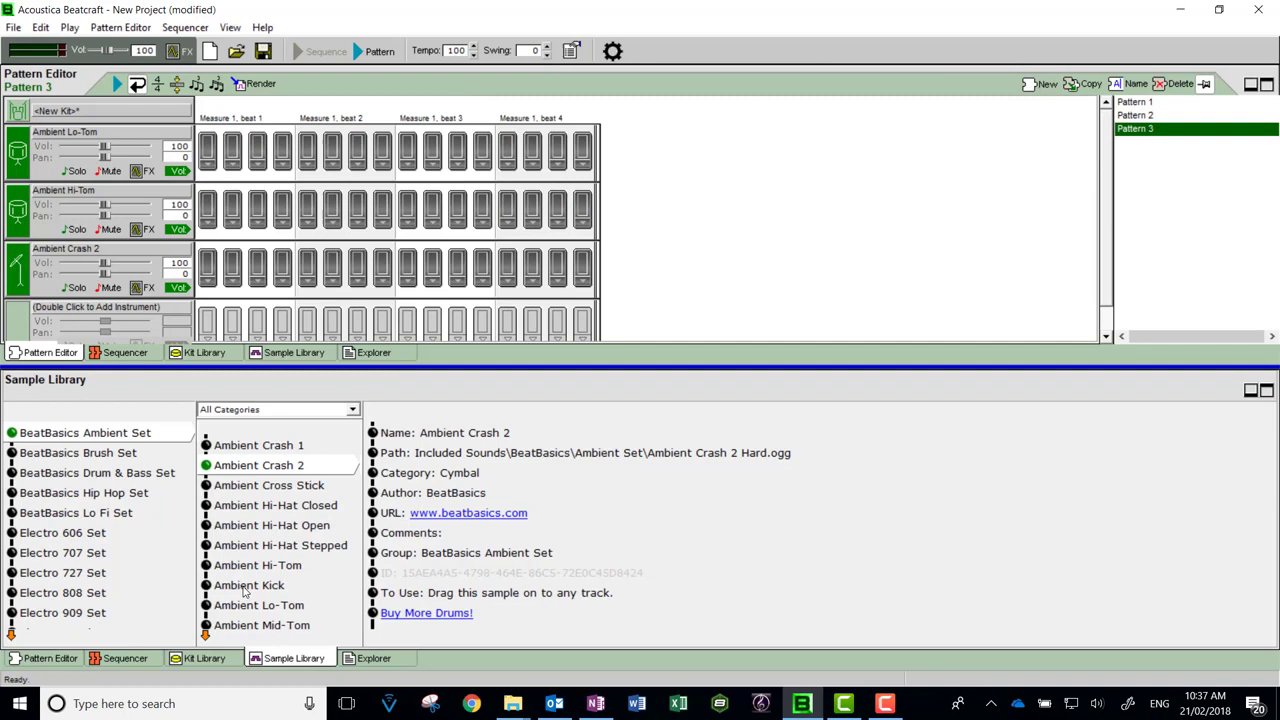
drag(249, 585, 82, 314)
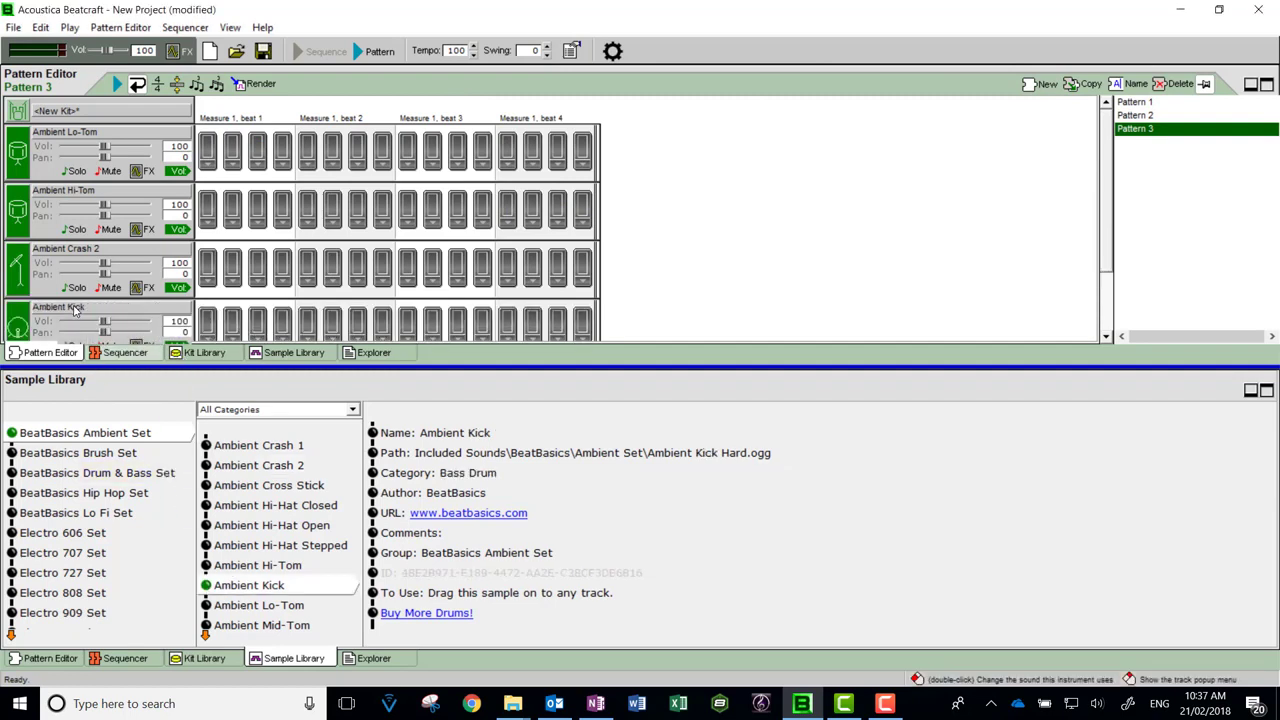
click(1132, 103)
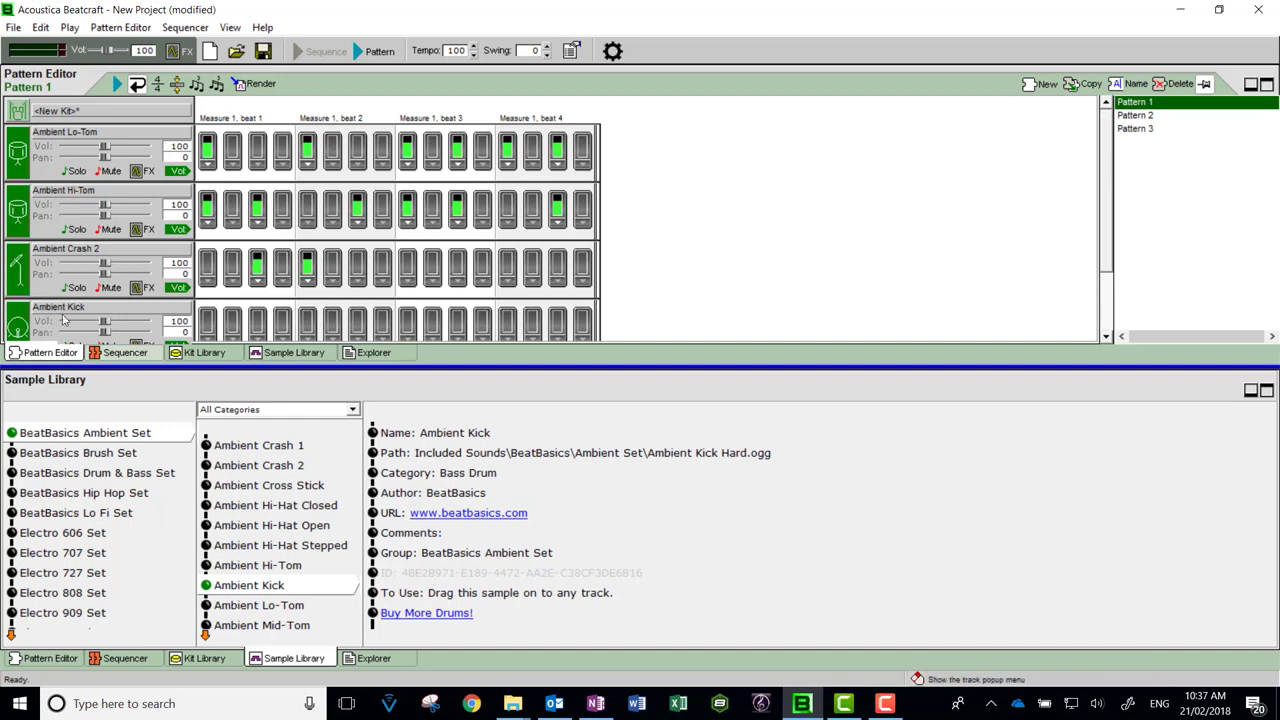
click(1133, 130)
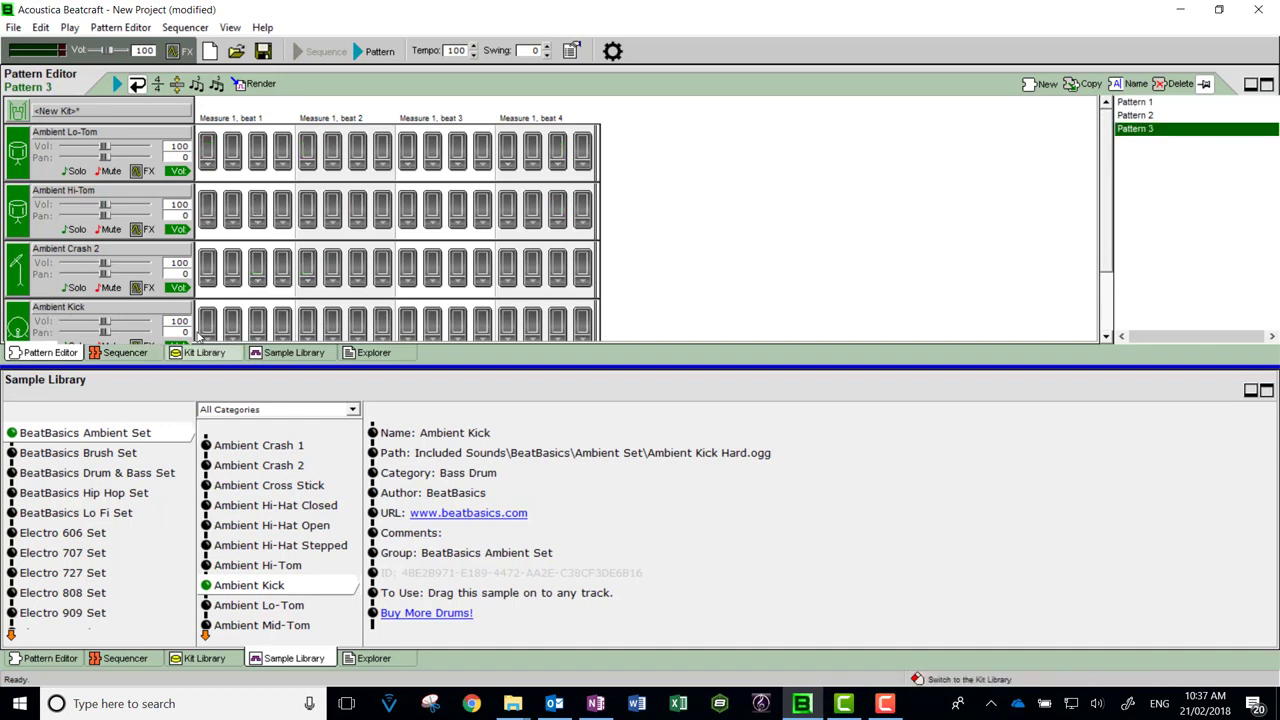
Switch on four Ambient Kick steps across beats 1 and 3 in Pattern 3.
click(207, 322)
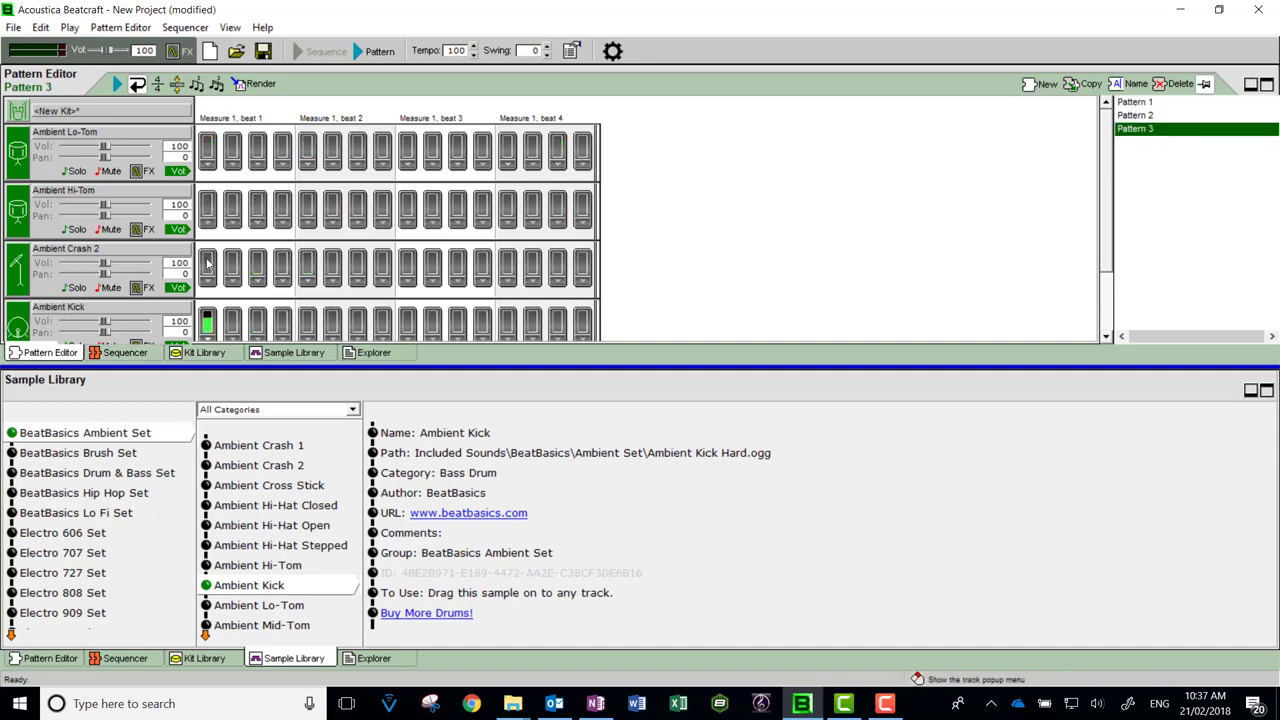
click(257, 322)
click(407, 322)
click(462, 323)
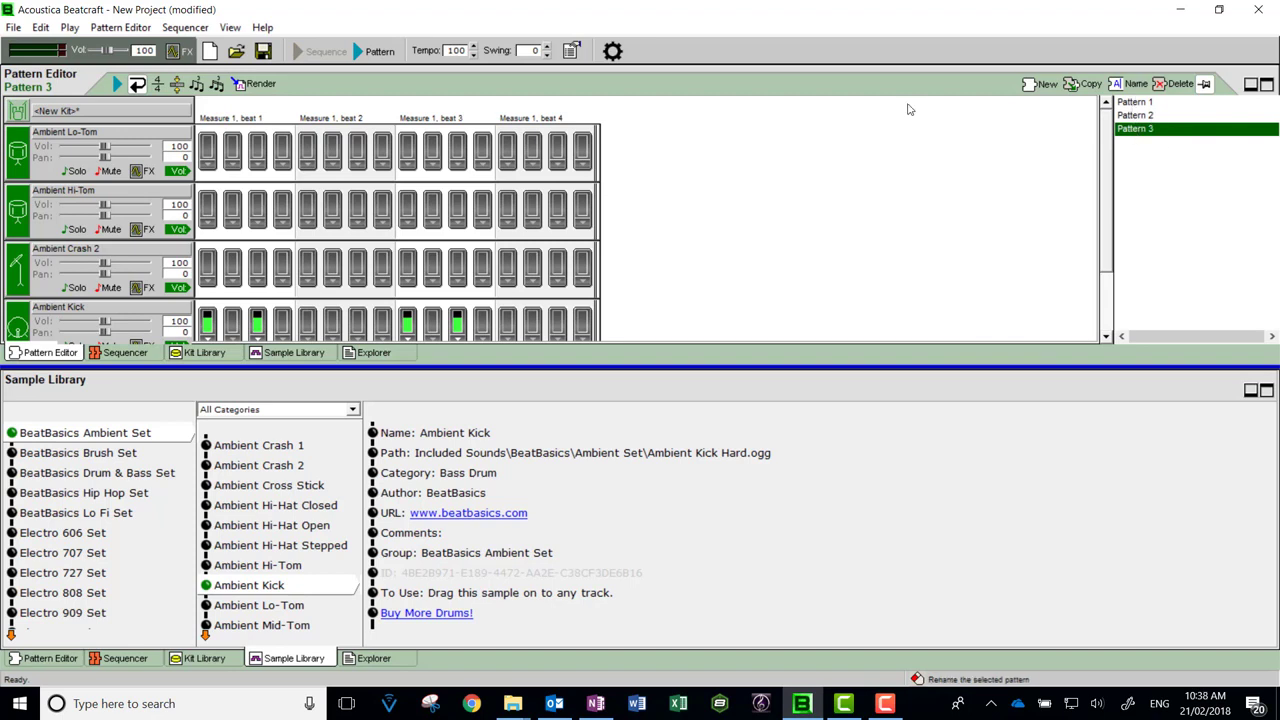
Name Pattern 3 'Kick only' and Pattern 1 '3-layer pattern' through the Name Pattern dialog.
click(1133, 85)
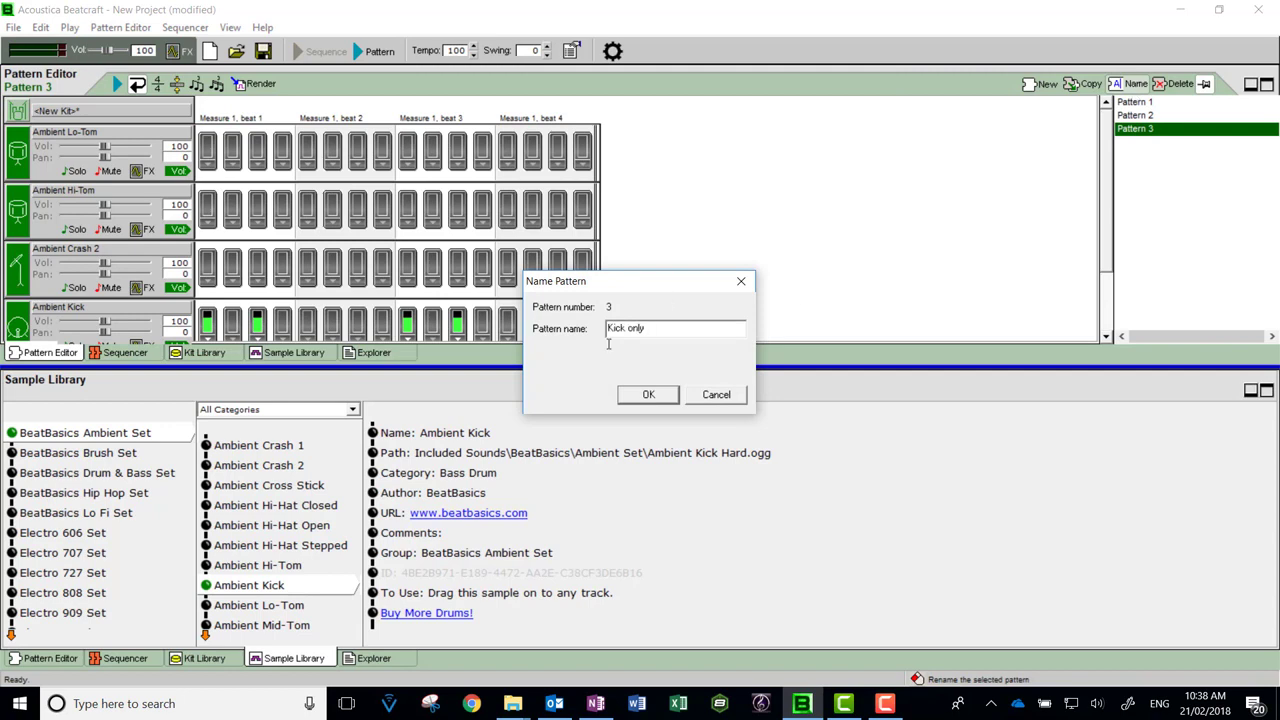
click(648, 394)
click(1135, 116)
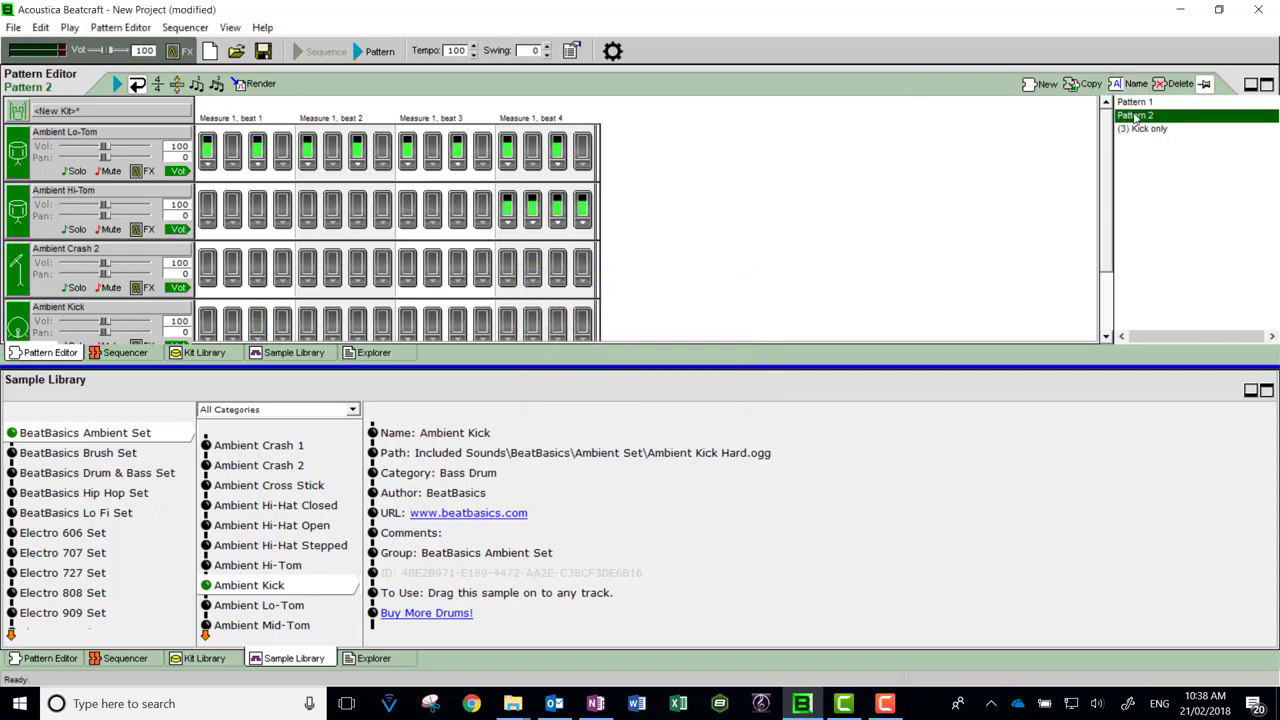
right_click(1139, 118)
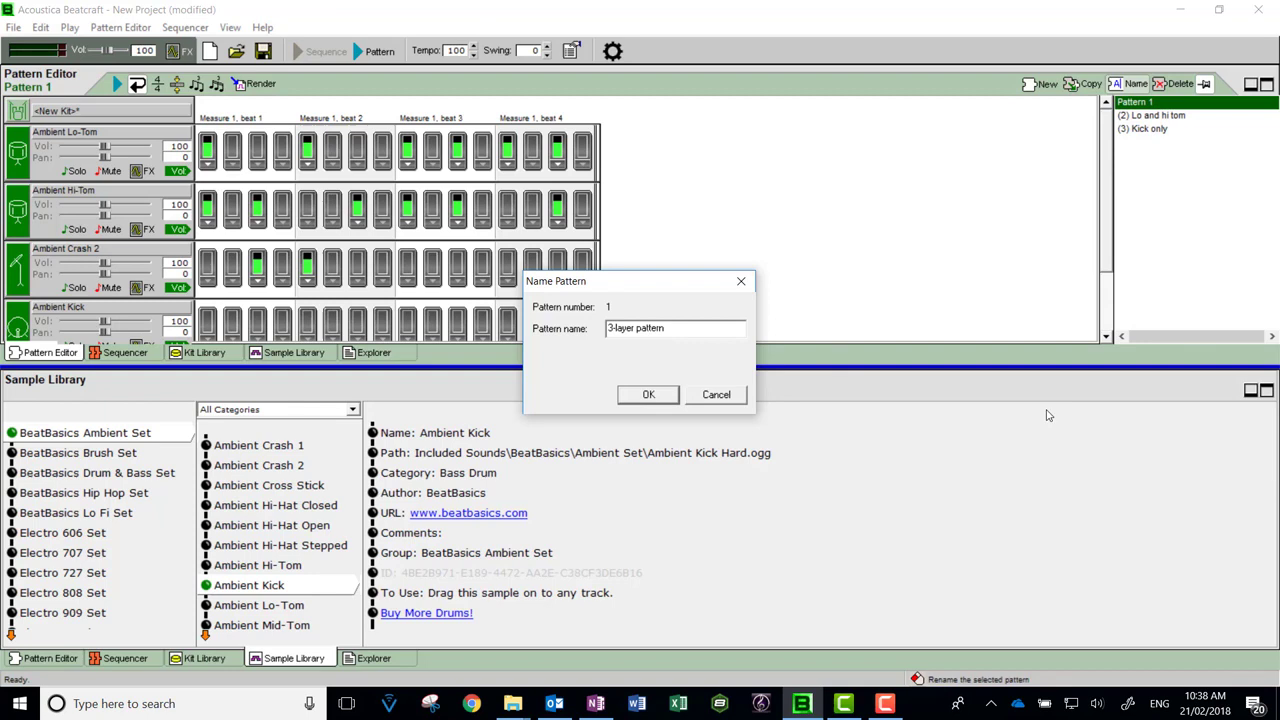
click(648, 398)
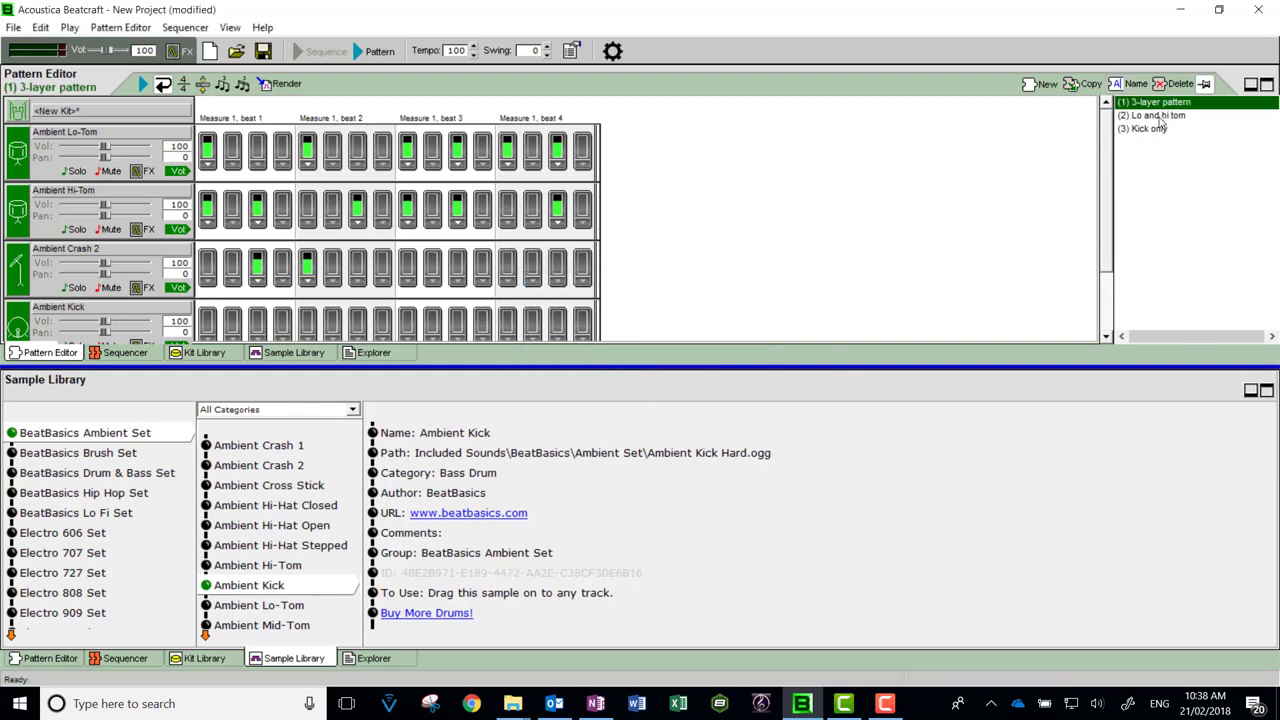
Enlarge the pattern editor and add Ambient Hi-Hat Stepped as a fifth instrument track.
drag(723, 368, 723, 487)
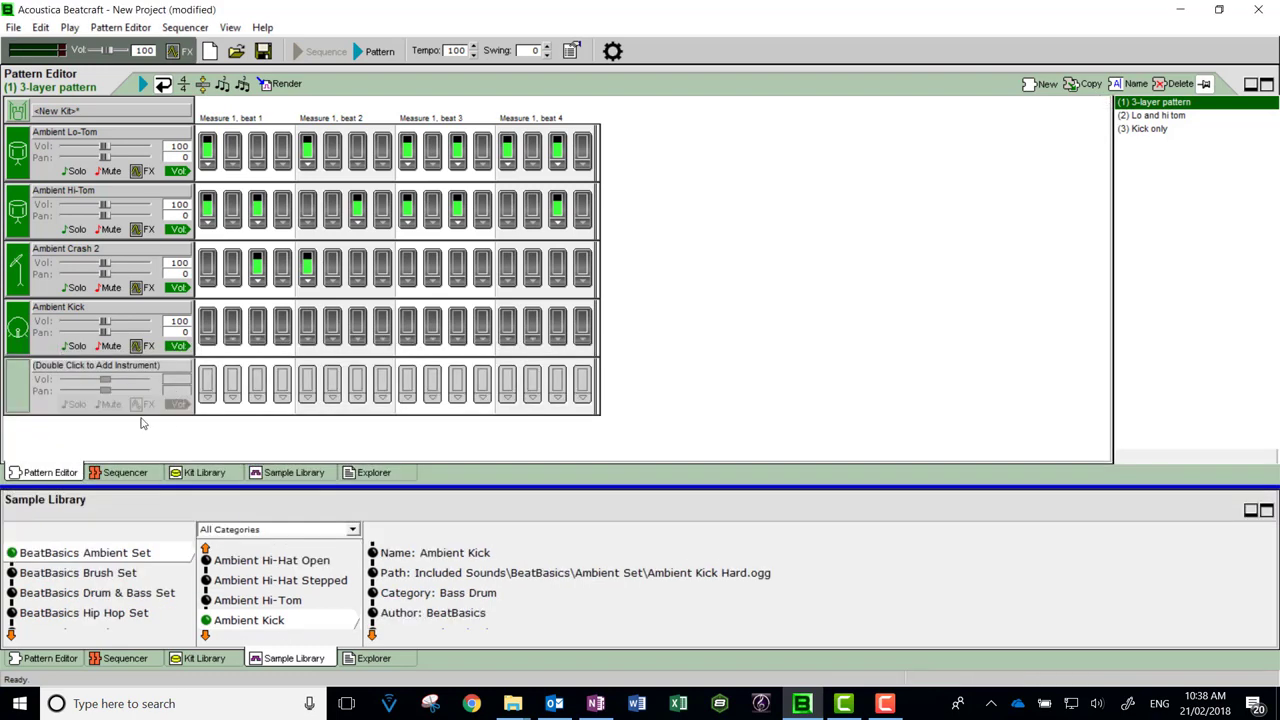
click(1152, 116)
click(1152, 130)
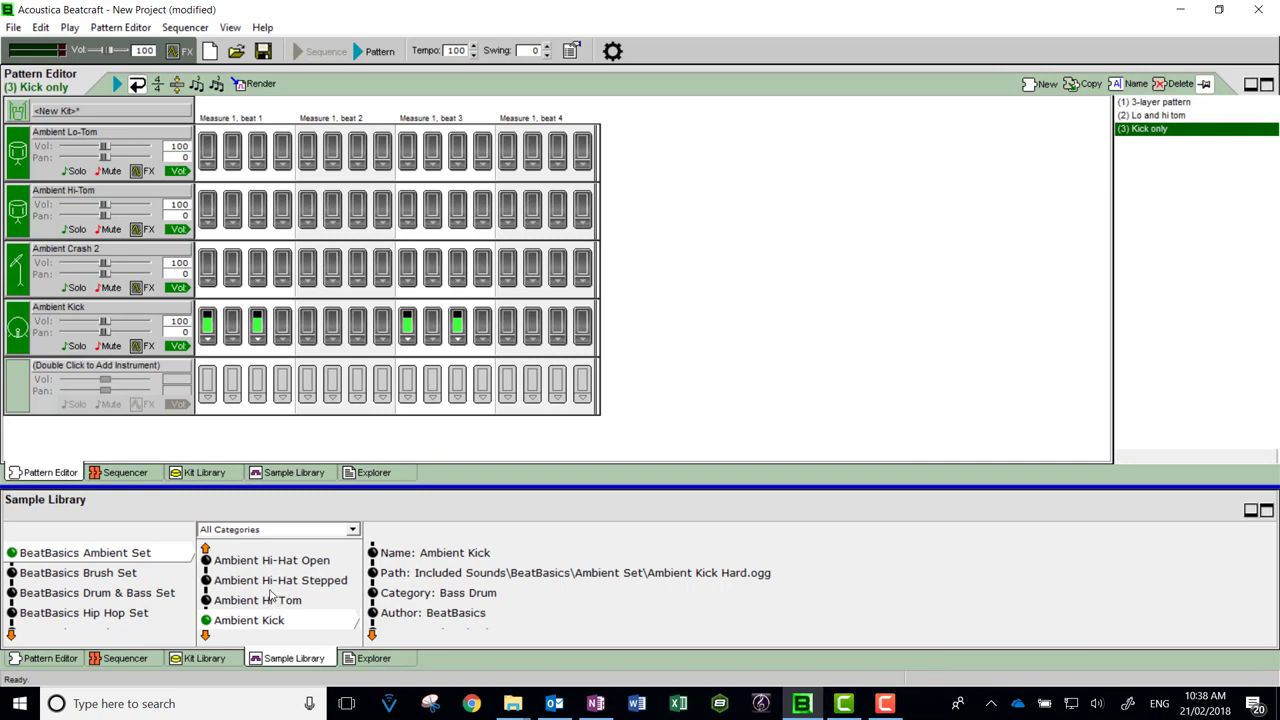
drag(264, 582, 78, 395)
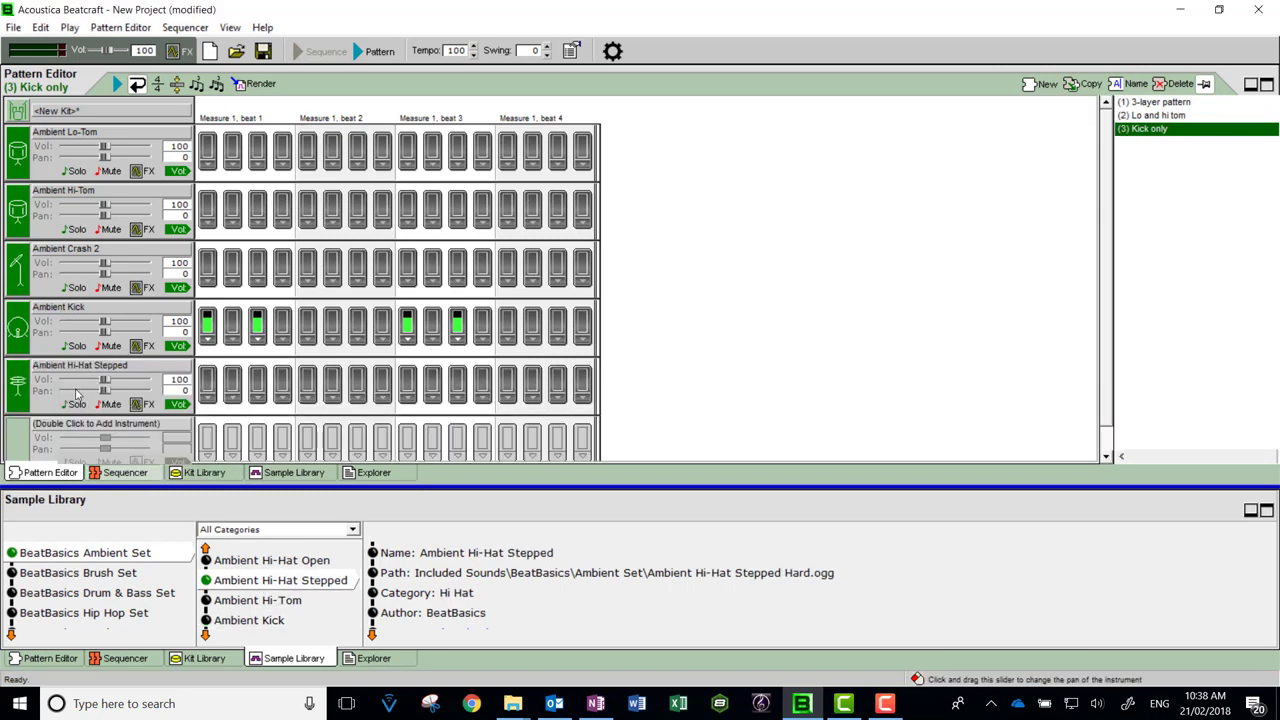
click(1160, 104)
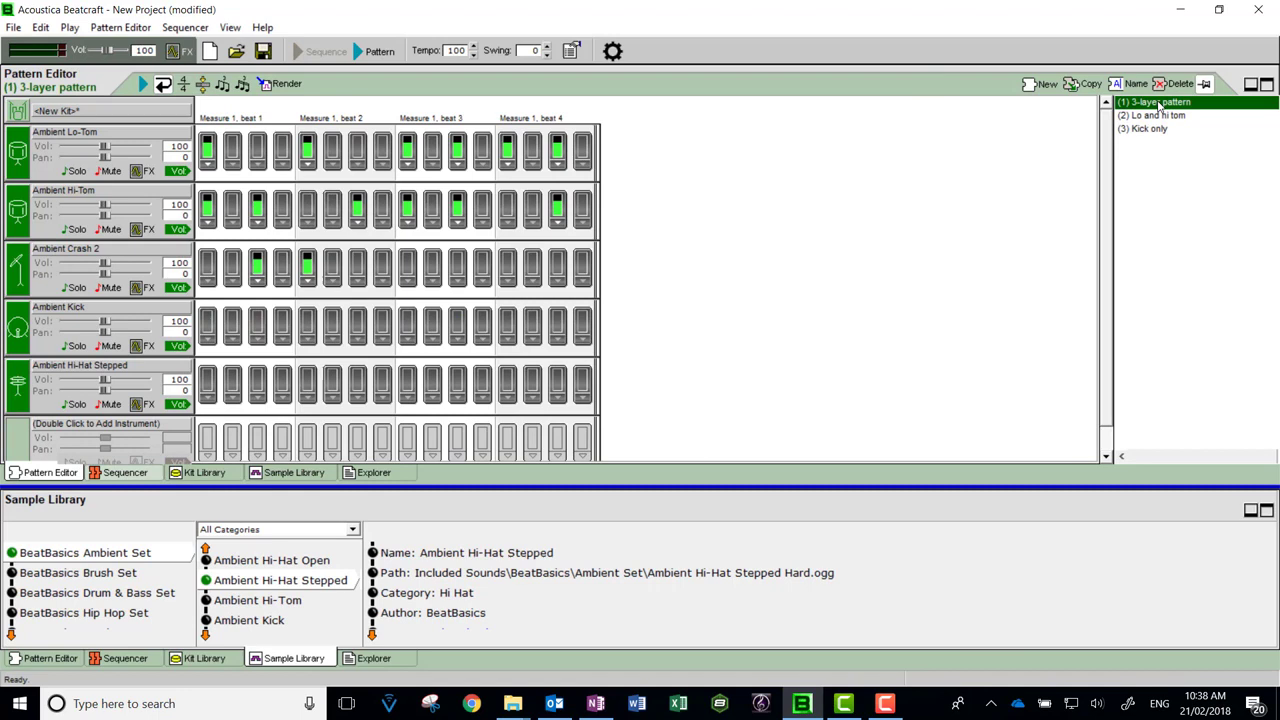
click(1160, 116)
click(1158, 129)
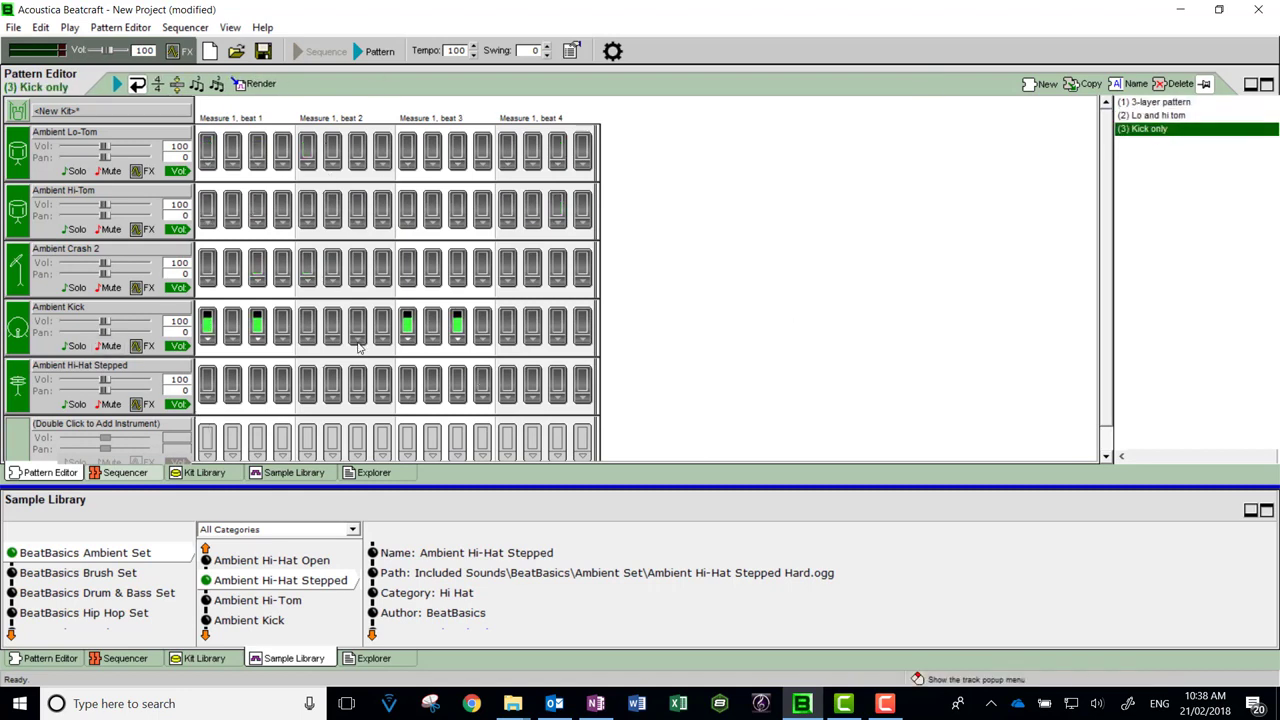
In the sequencer, place two Kick only and two Lo and hi tom blocks on Track 1.
drag(593, 470, 555, 326)
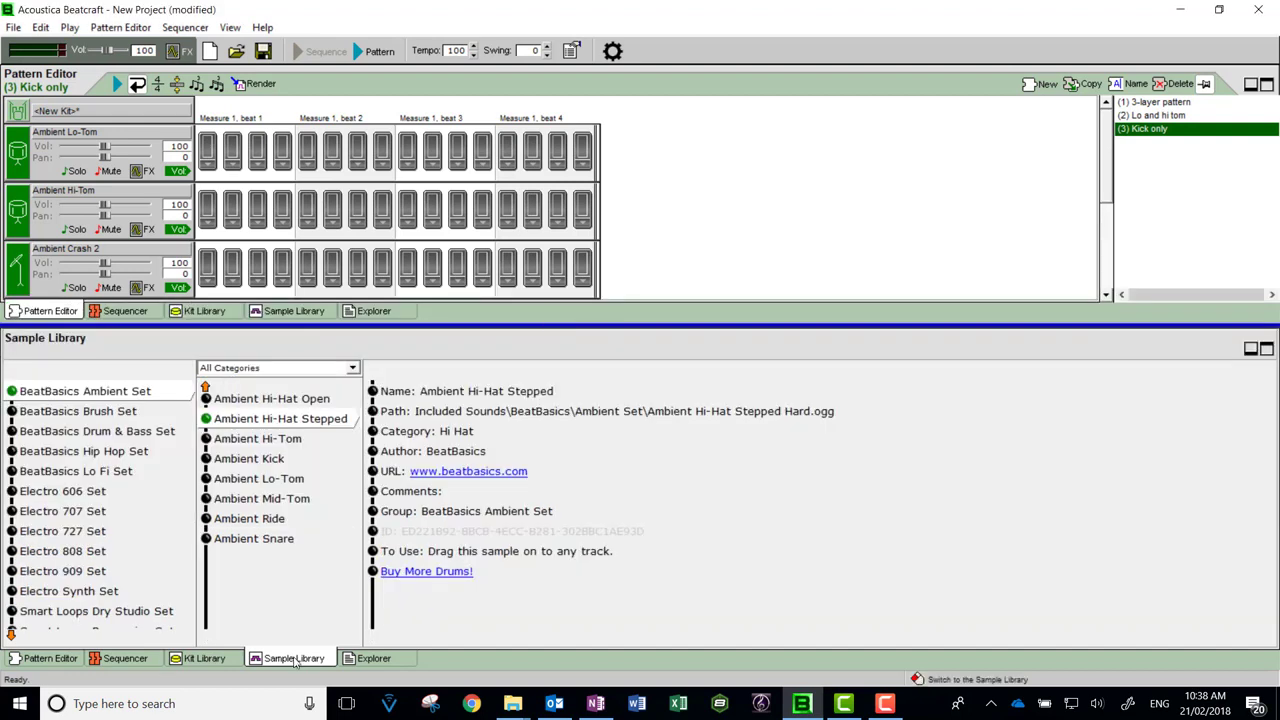
click(125, 658)
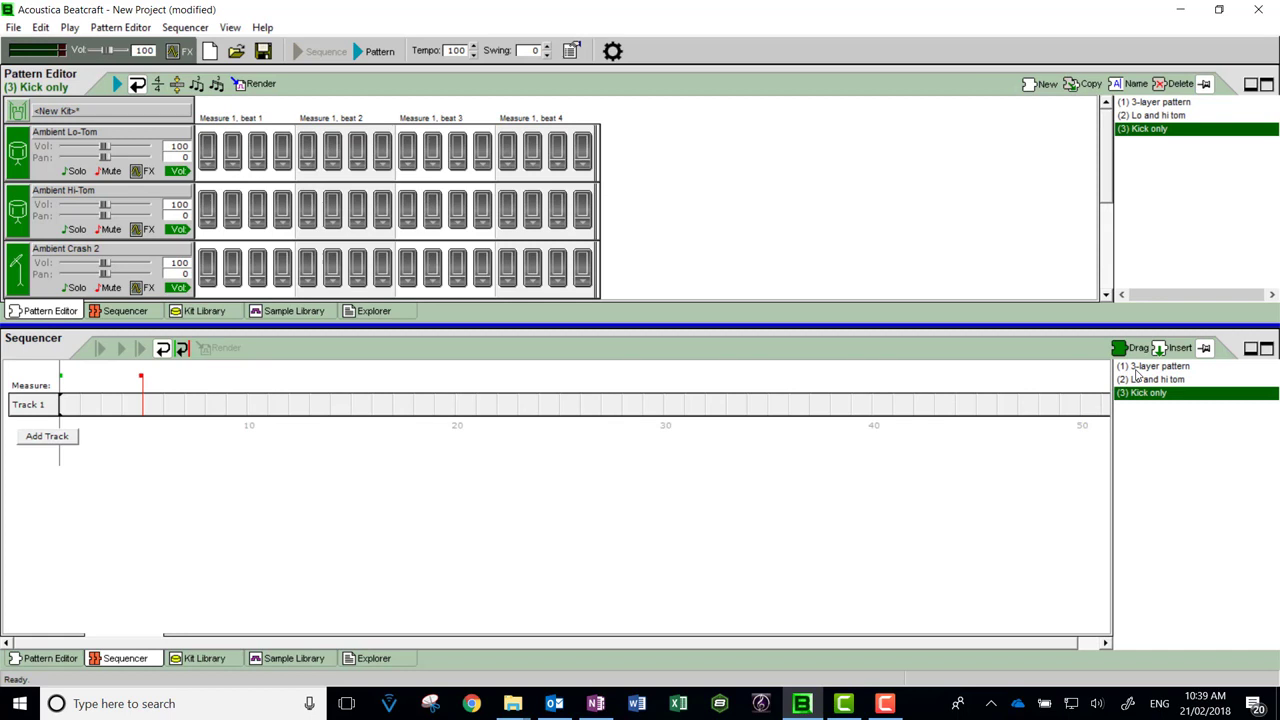
mouse_move(1141, 395)
mouse_down()
mouse_move(829, 420)
mouse_move(77, 420)
mouse_move(64, 400)
mouse_up()
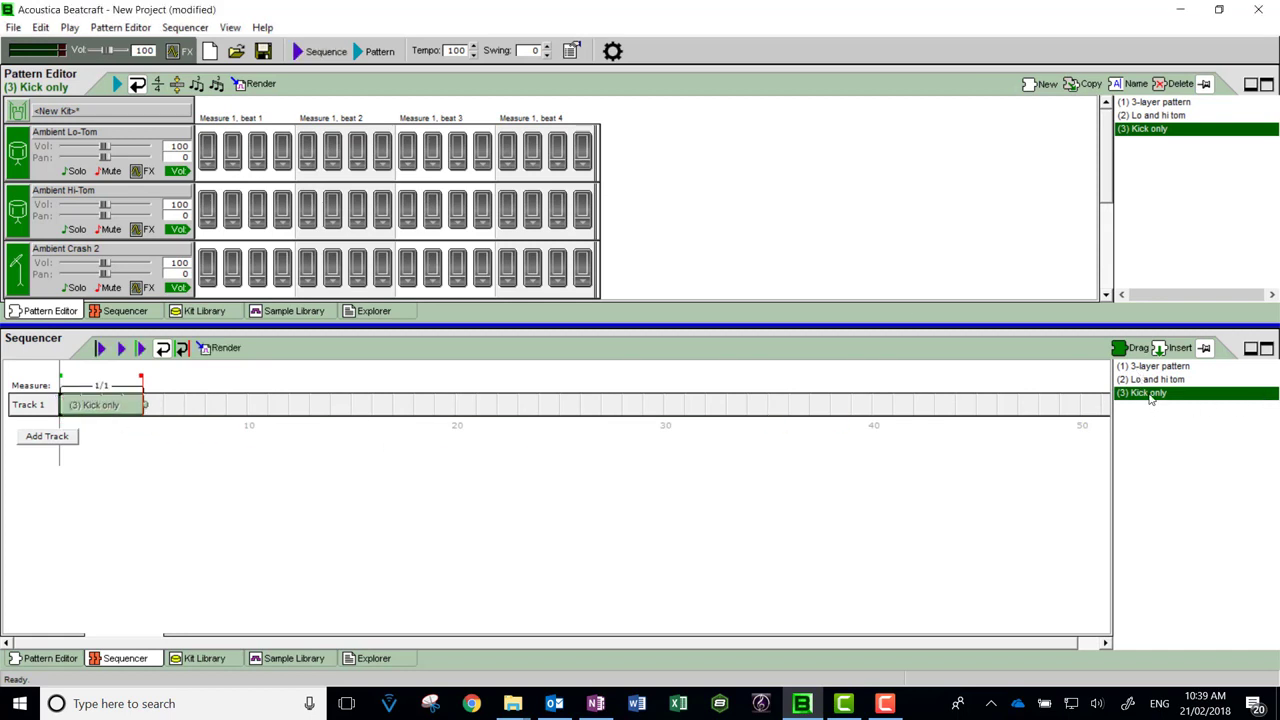
drag(1141, 393, 149, 405)
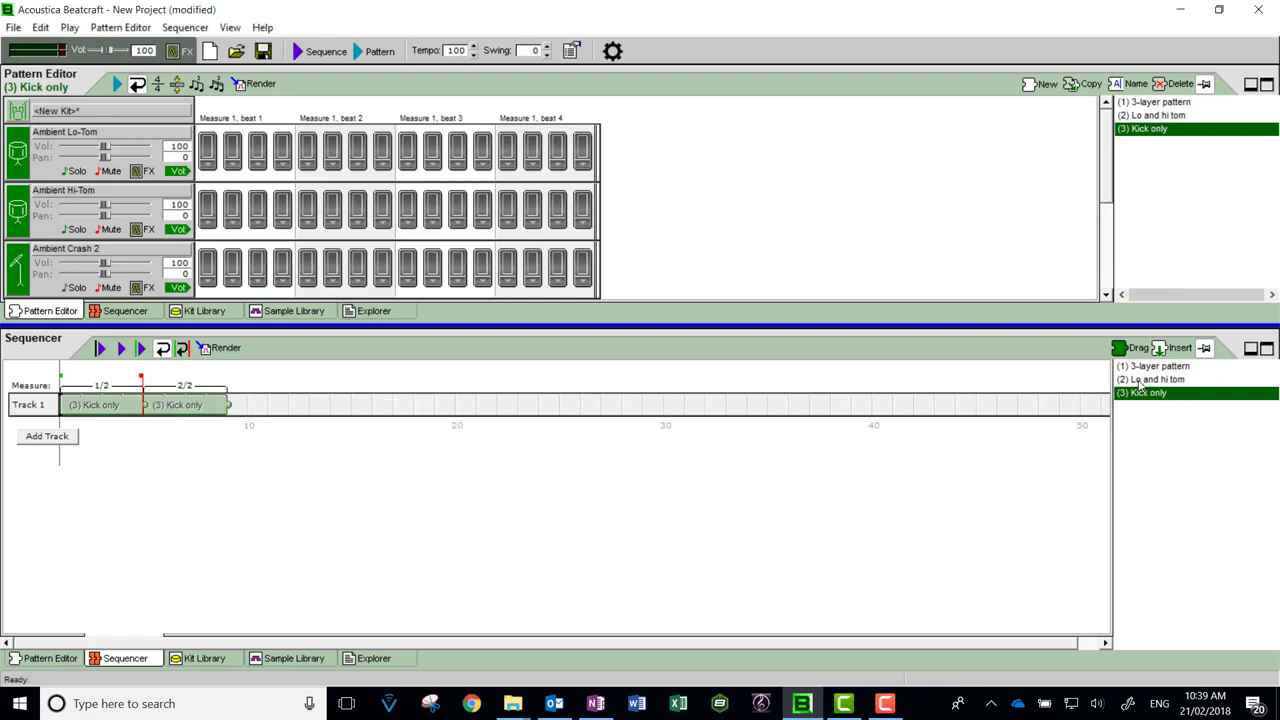
mouse_move(1141, 380)
mouse_down()
mouse_move(414, 422)
mouse_move(242, 407)
mouse_up()
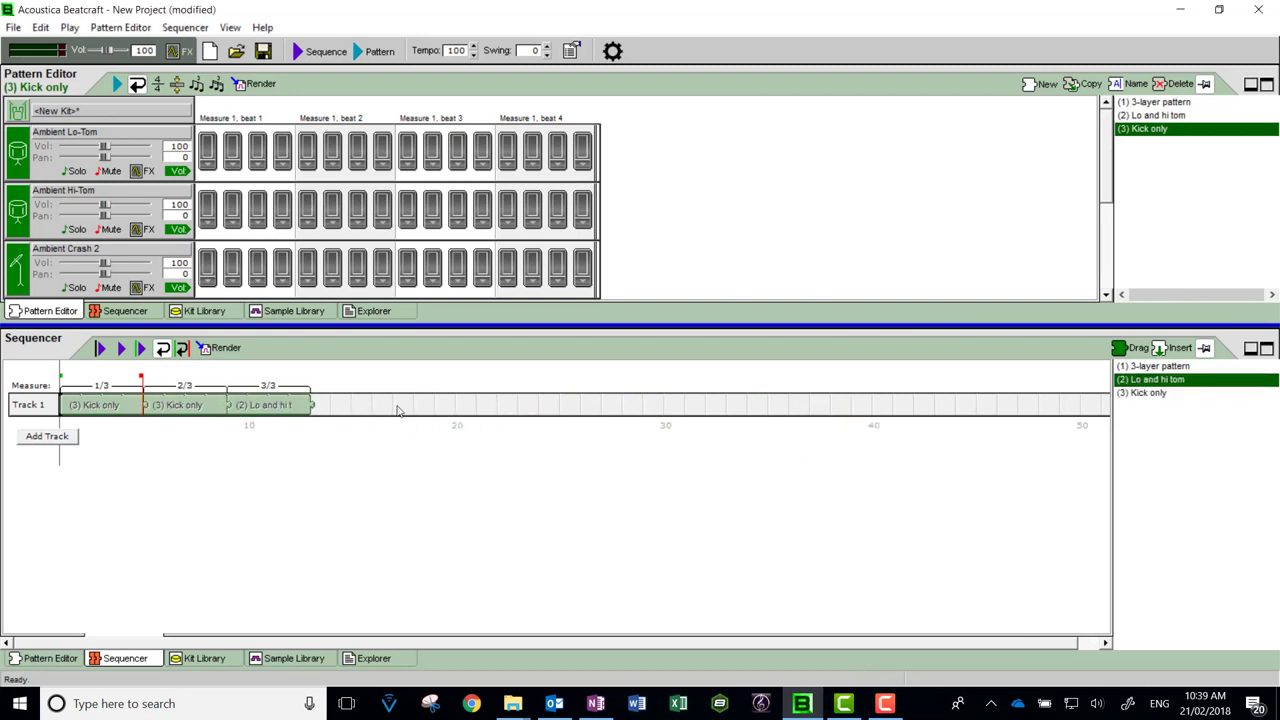
drag(1165, 385, 320, 404)
Continue Track 1 with two 3-layer pattern, two Lo and hi tom and closing Kick only blocks.
mouse_move(1155, 368)
mouse_down()
mouse_move(530, 418)
mouse_move(398, 403)
mouse_up()
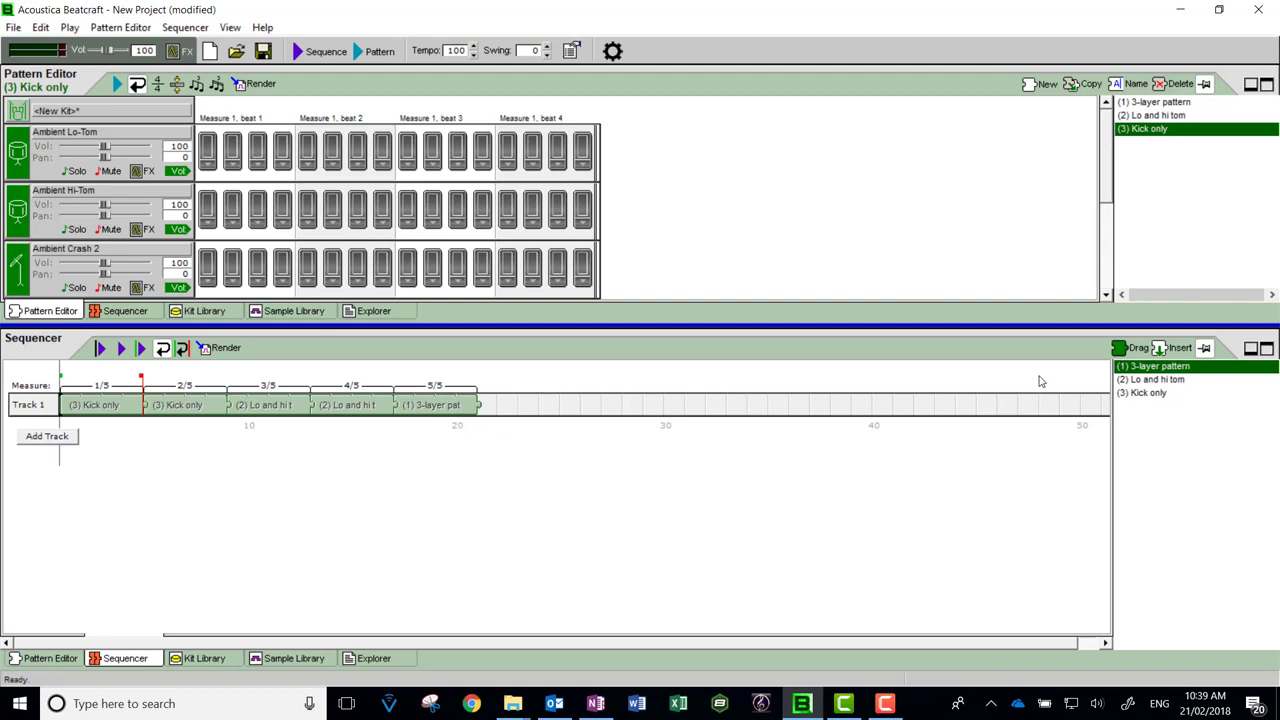
mouse_move(1170, 370)
mouse_down()
mouse_move(458, 430)
mouse_move(490, 405)
mouse_up()
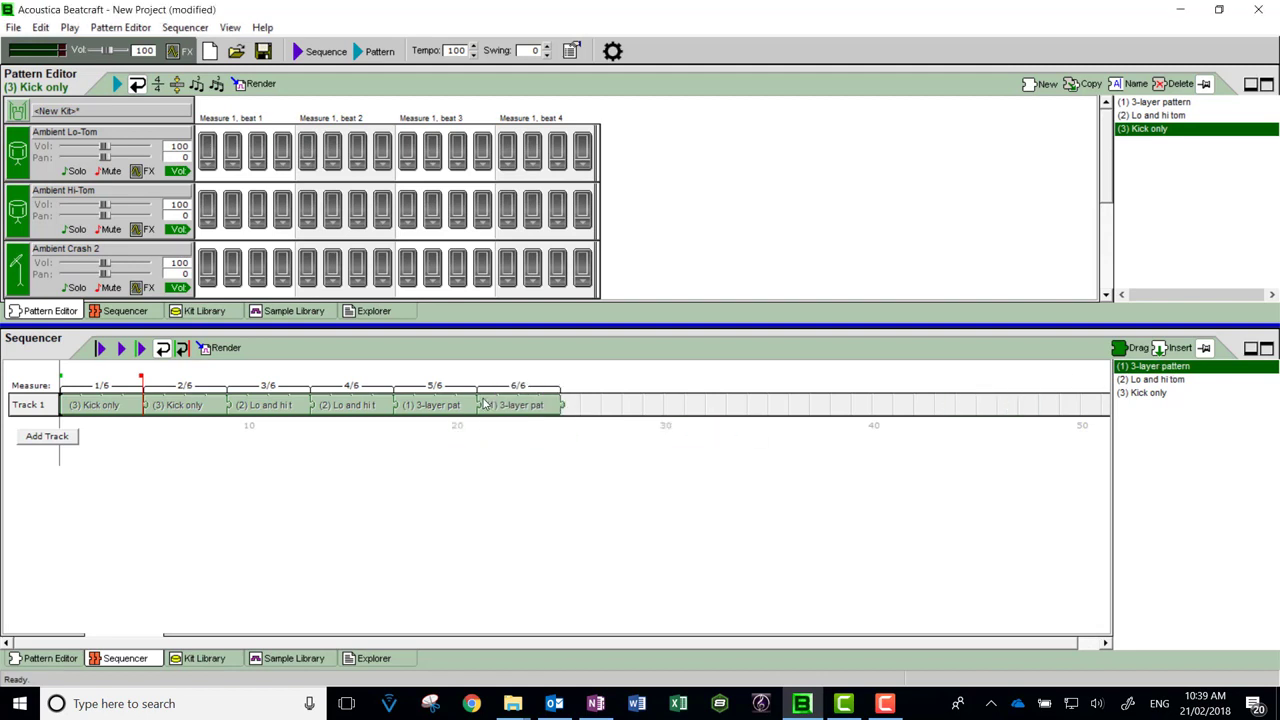
drag(1150, 380, 566, 405)
drag(1131, 390, 690, 405)
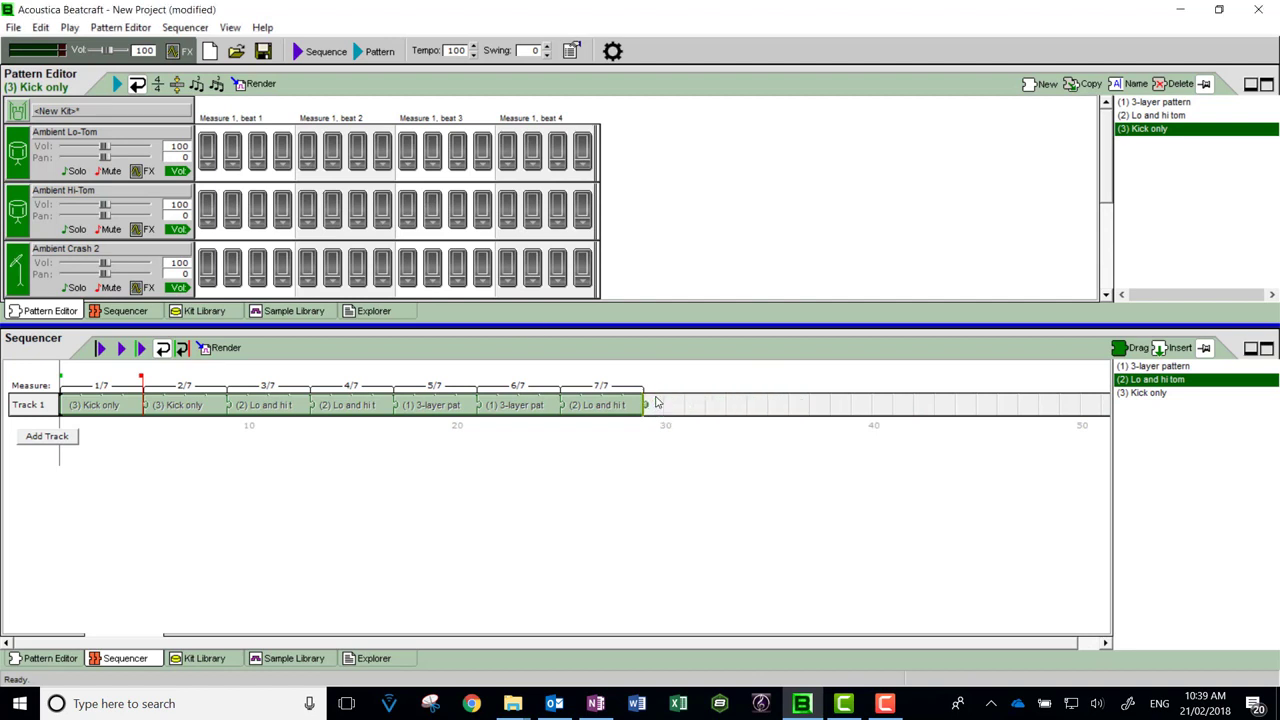
drag(1145, 392, 840, 408)
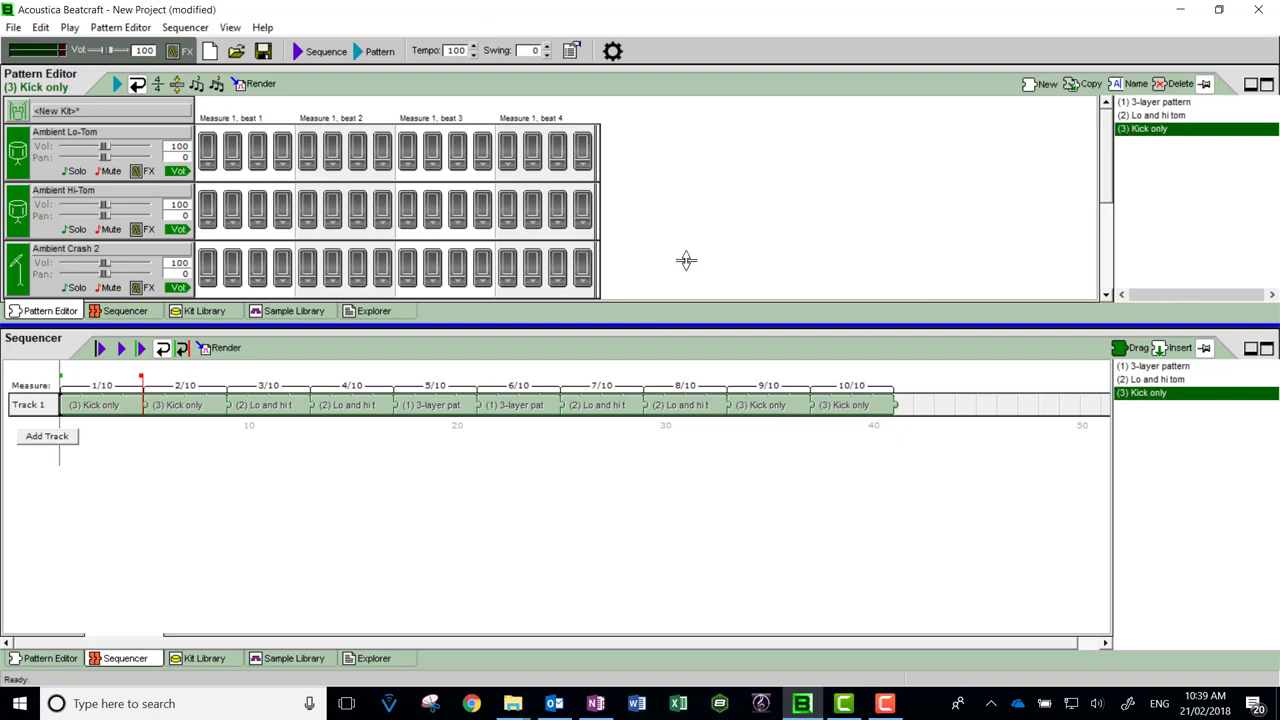
Review the Lo and hi tom and 3-layer pattern steps, then shrink the pattern editor.
drag(860, 326, 860, 423)
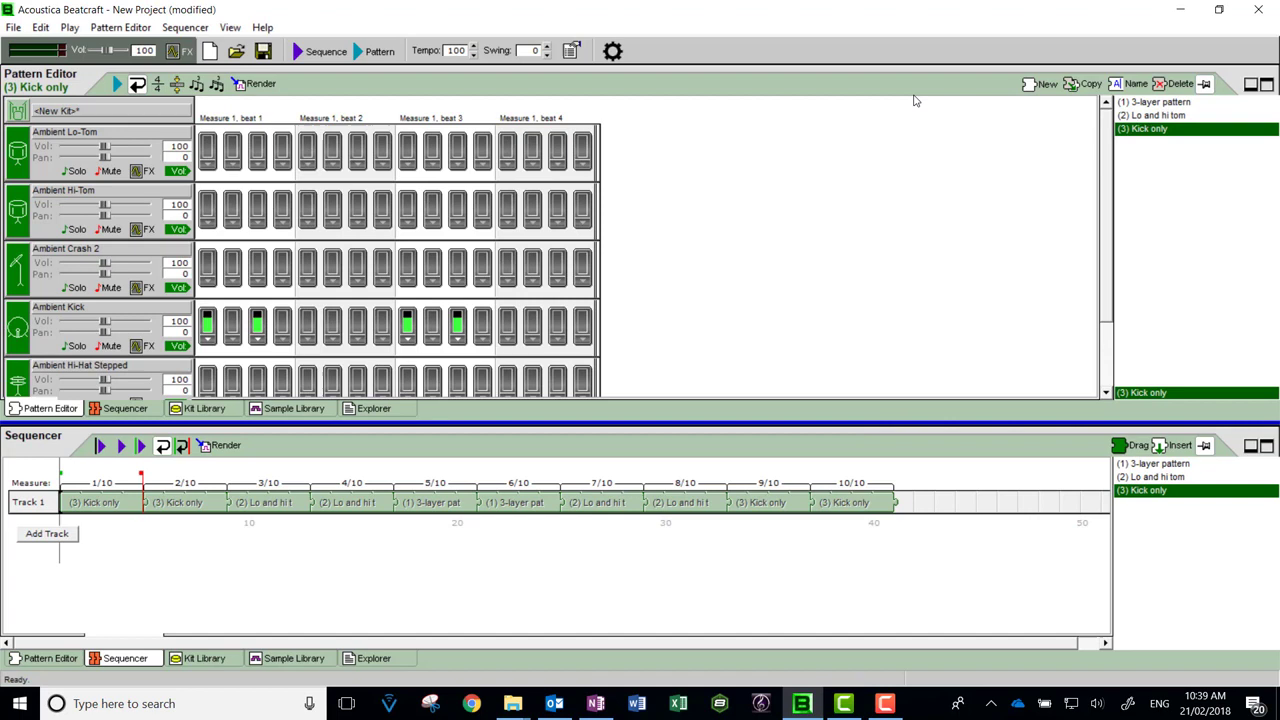
click(1143, 118)
click(1148, 102)
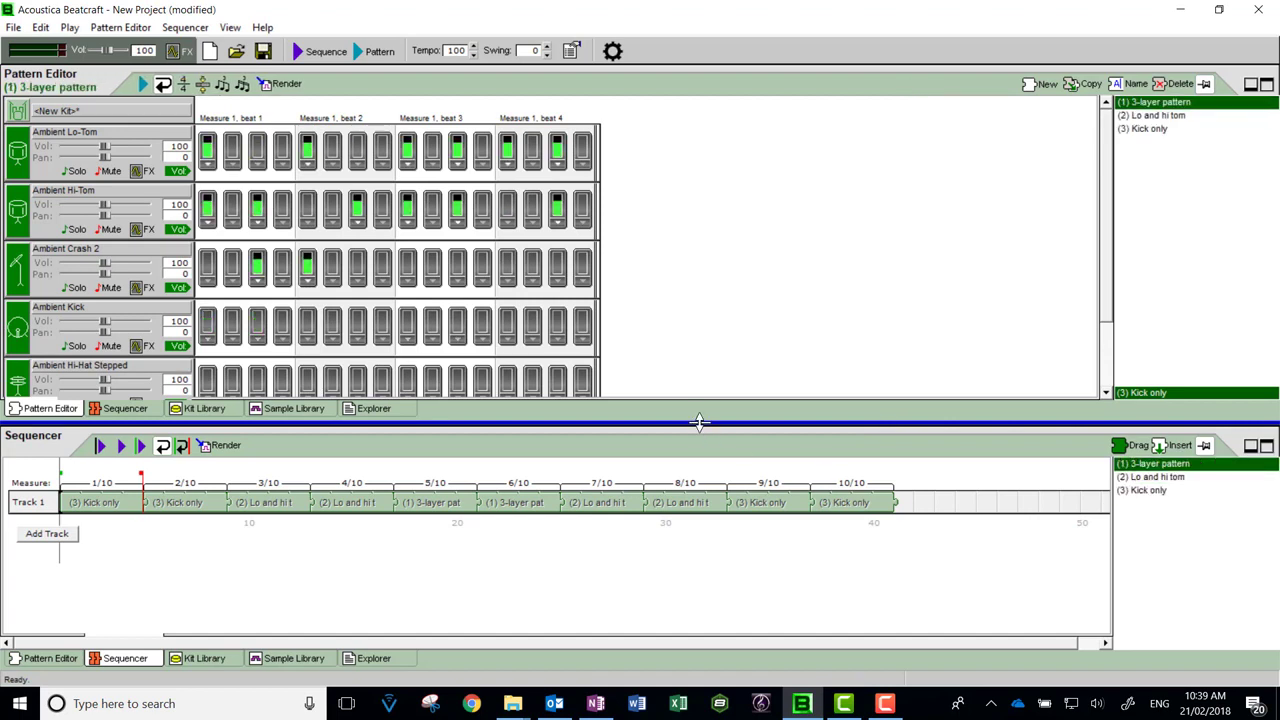
drag(700, 423, 688, 298)
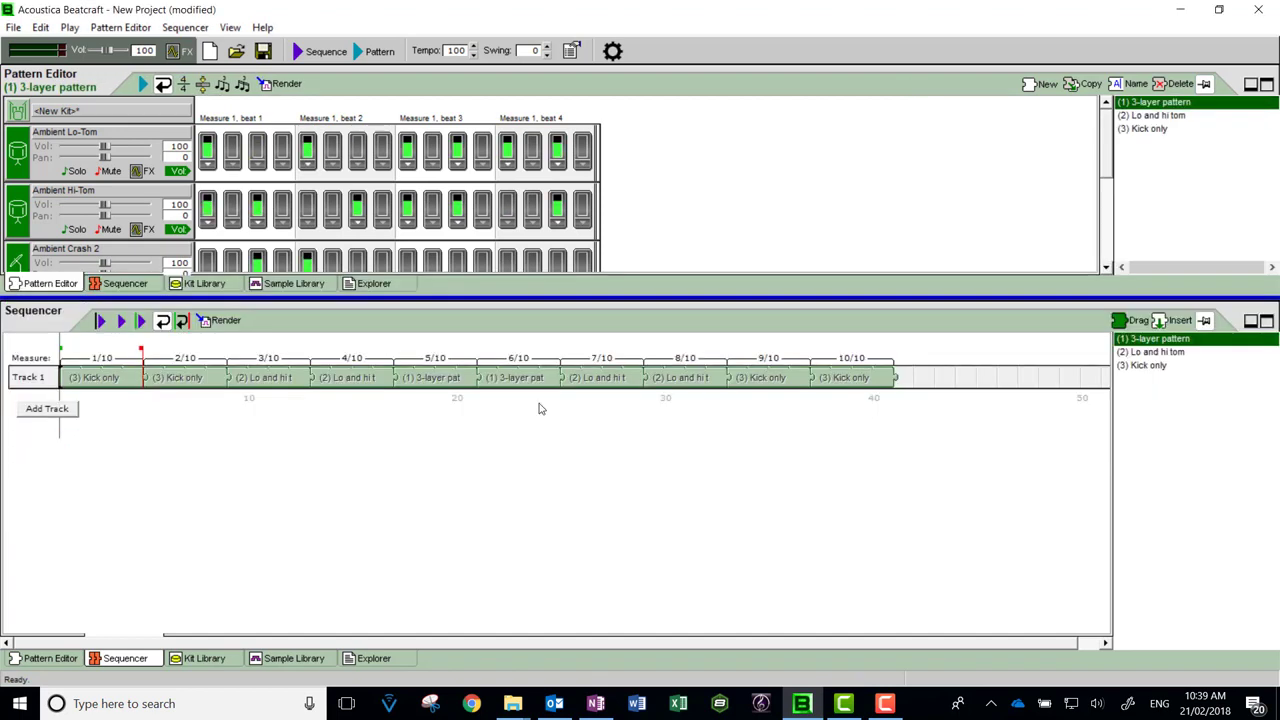
Add a track and move Kick only clips to Track 3 and Lo and hi tom clips to Track 2.
click(32, 410)
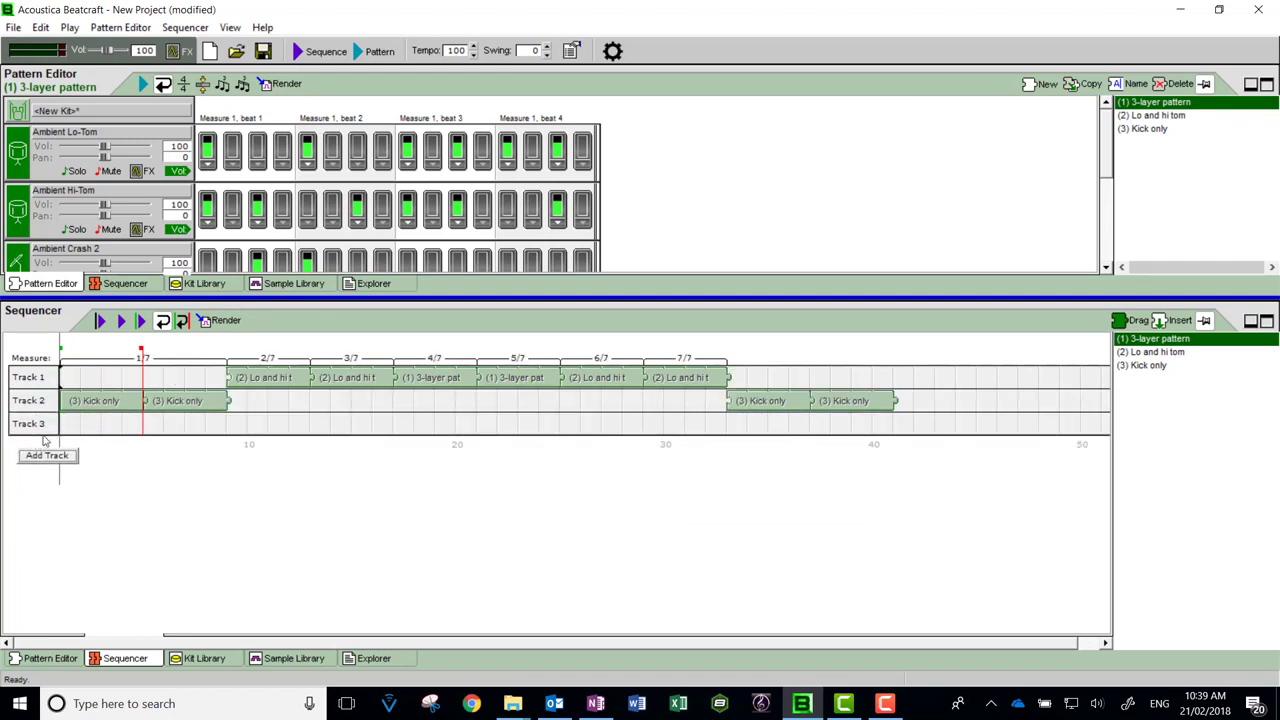
drag(106, 410, 106, 428)
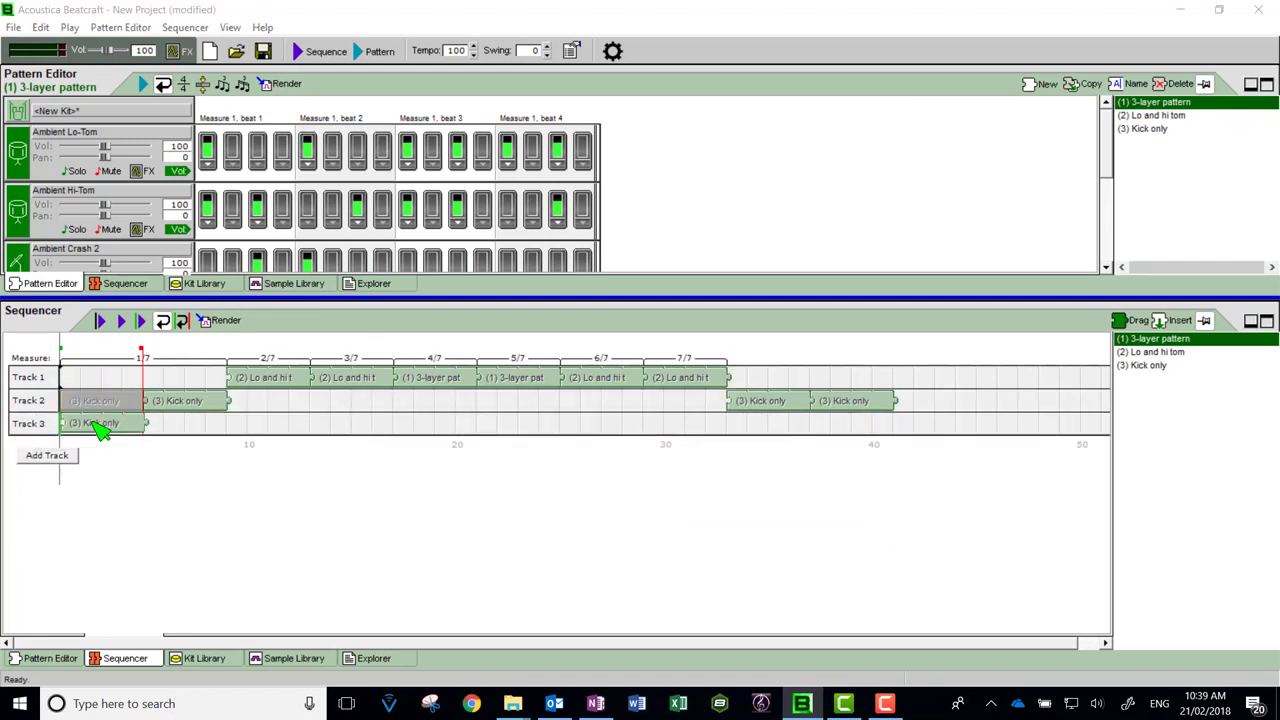
drag(188, 404, 188, 430)
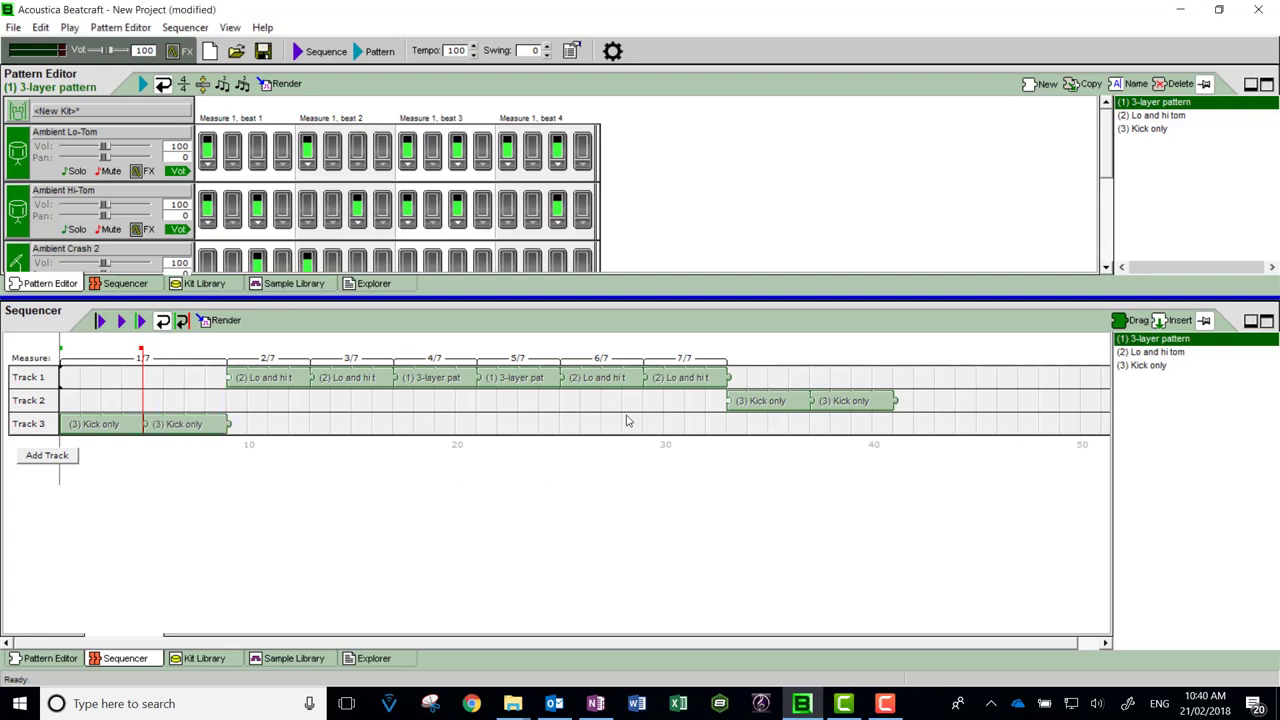
drag(741, 406, 752, 428)
drag(840, 404, 842, 424)
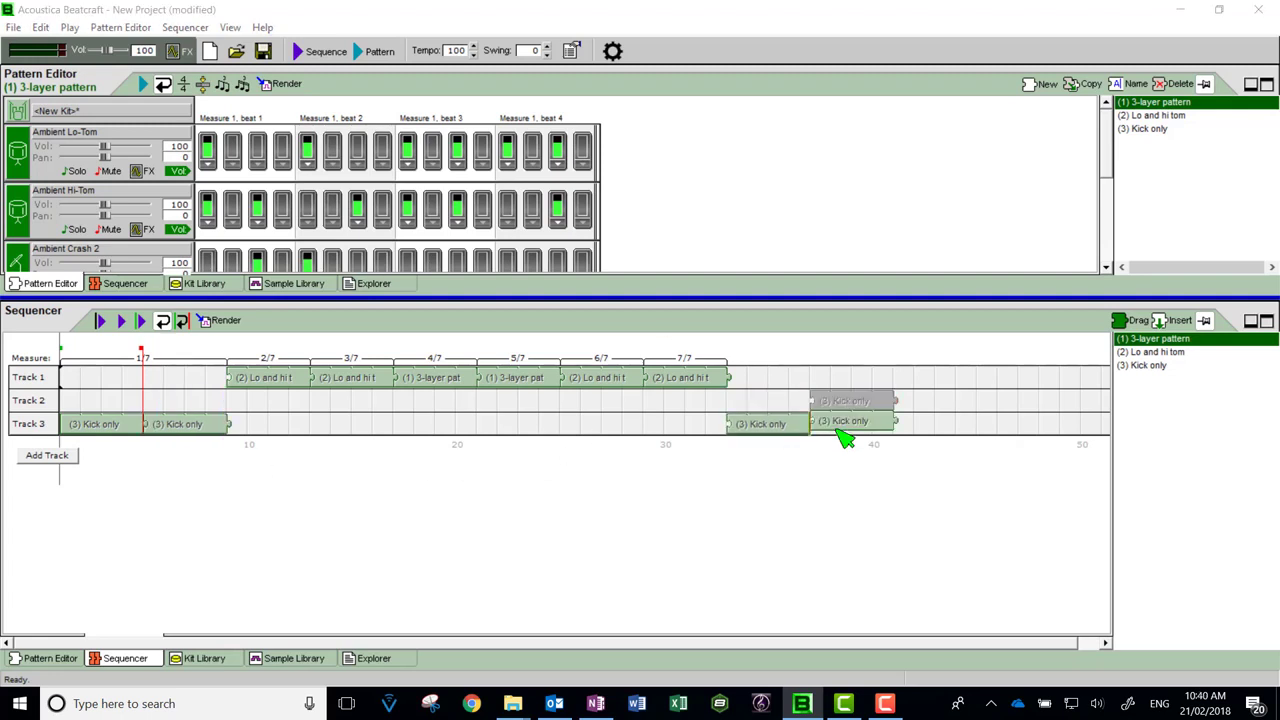
drag(253, 384, 263, 405)
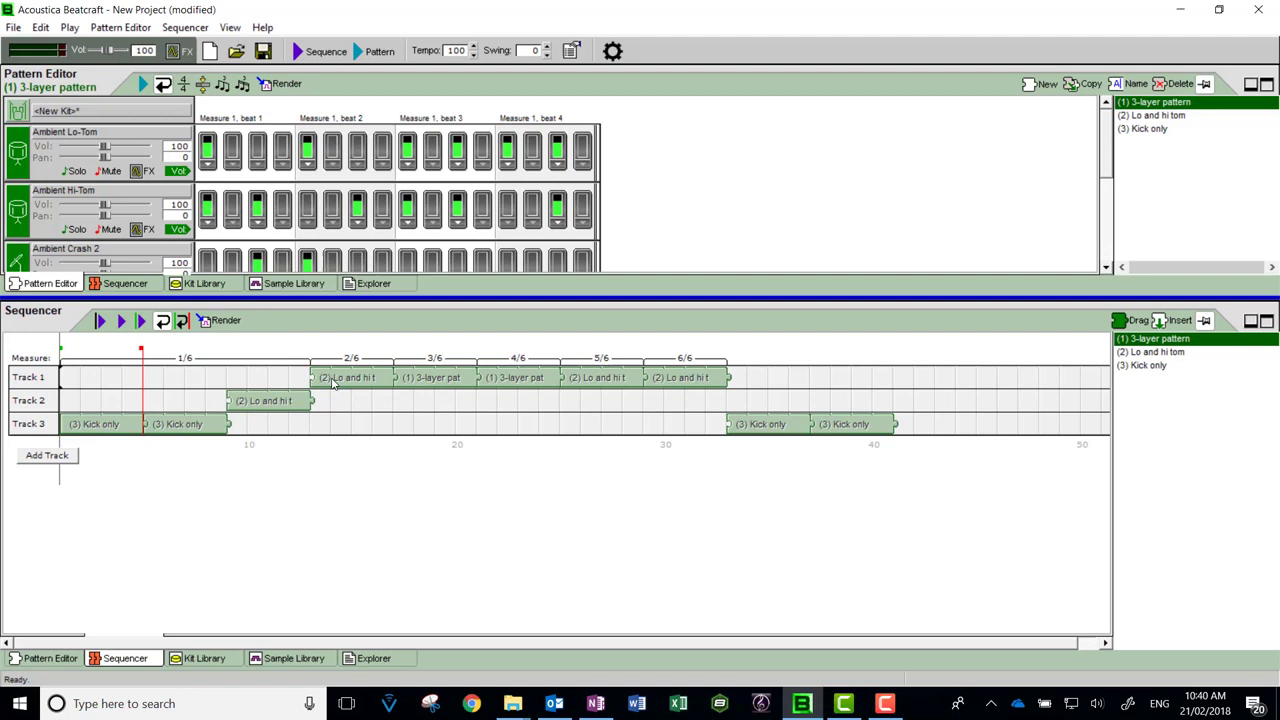
drag(338, 384, 346, 405)
drag(573, 384, 686, 410)
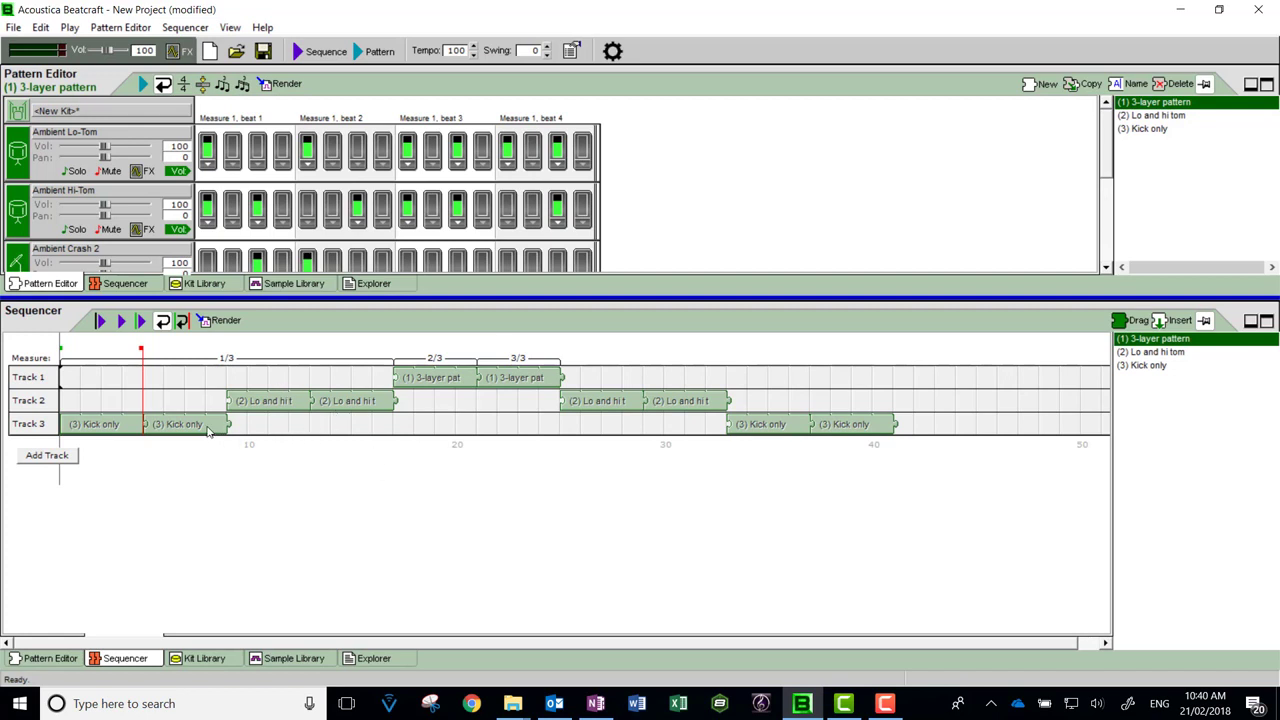
Add three more Kick only clips to Track 3 and delete the surplus one.
drag(1162, 366, 234, 424)
drag(1170, 366, 318, 424)
drag(1145, 366, 664, 422)
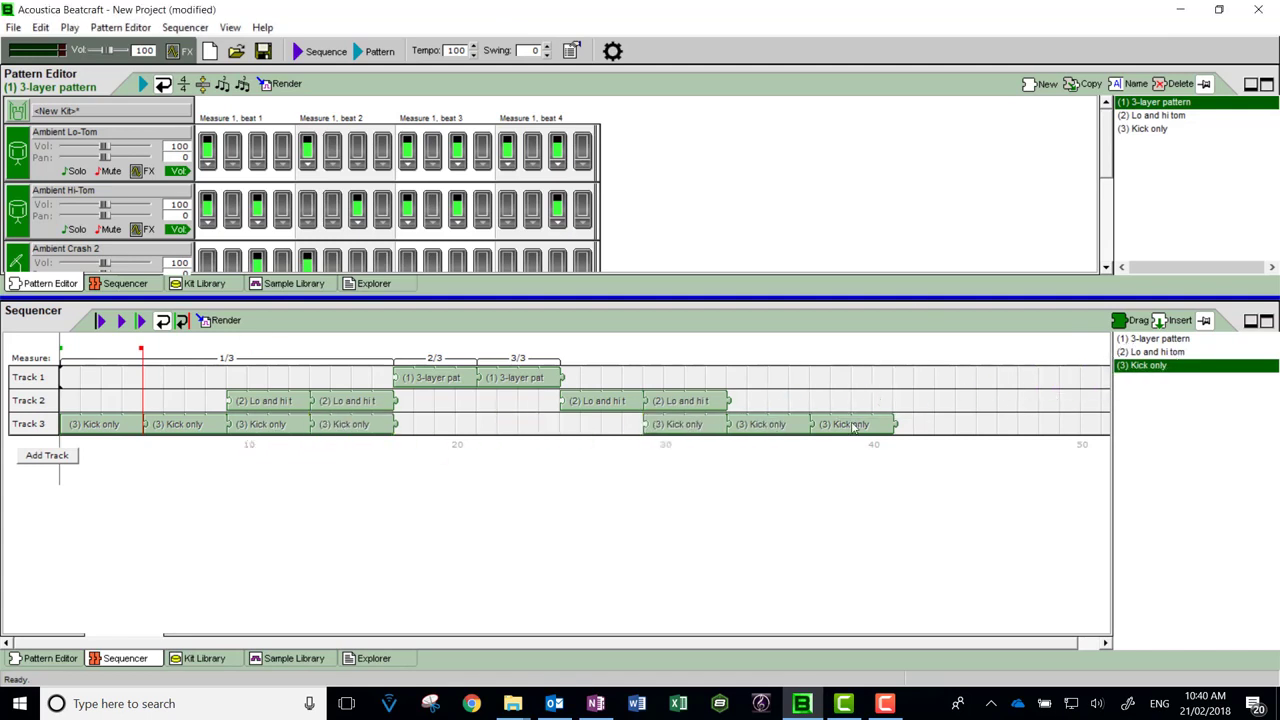
click(362, 430)
key(Delete)
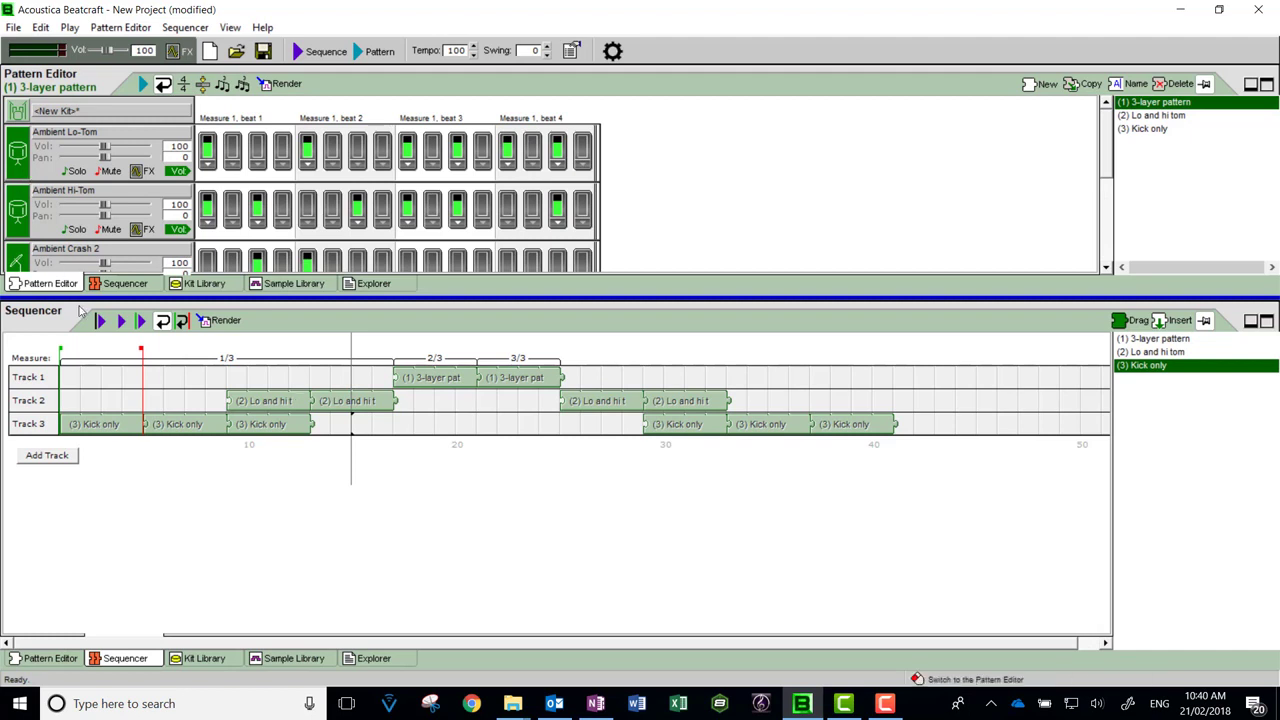
Play and stop the three-track sequence, then lower the Ambient Lo-Tom volume to 92.
click(121, 321)
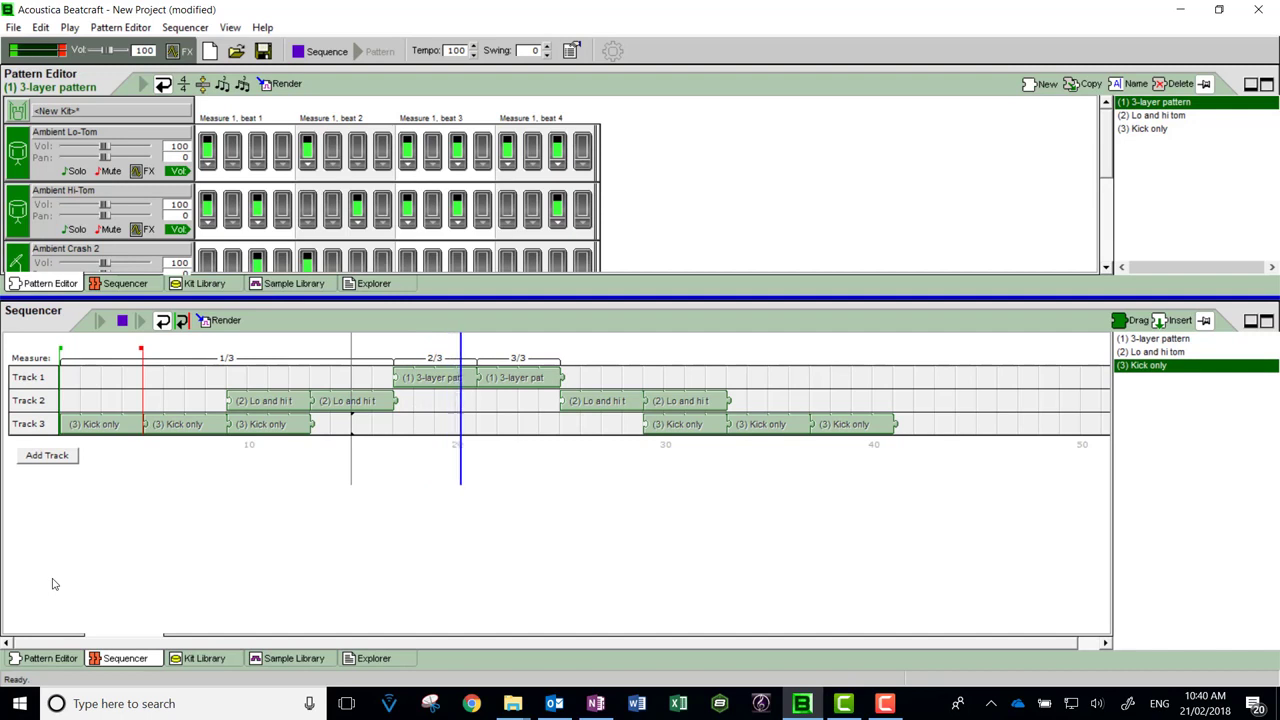
key(space)
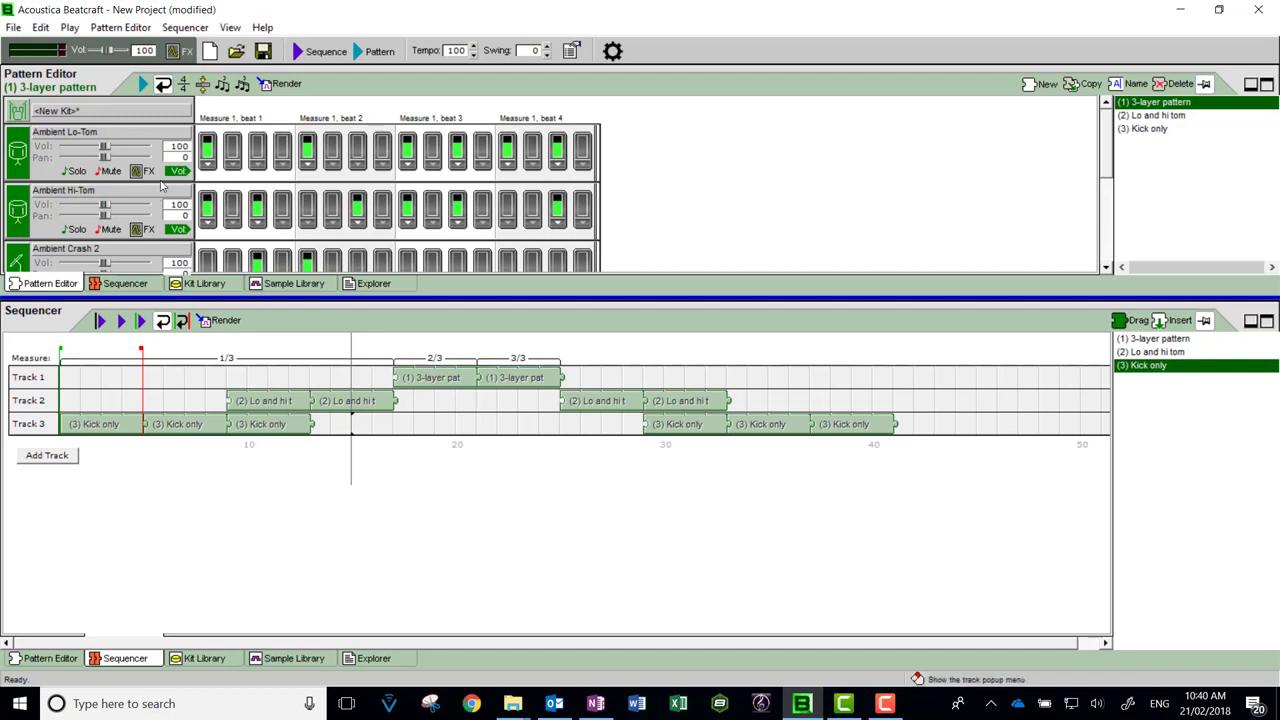
drag(578, 297, 580, 380)
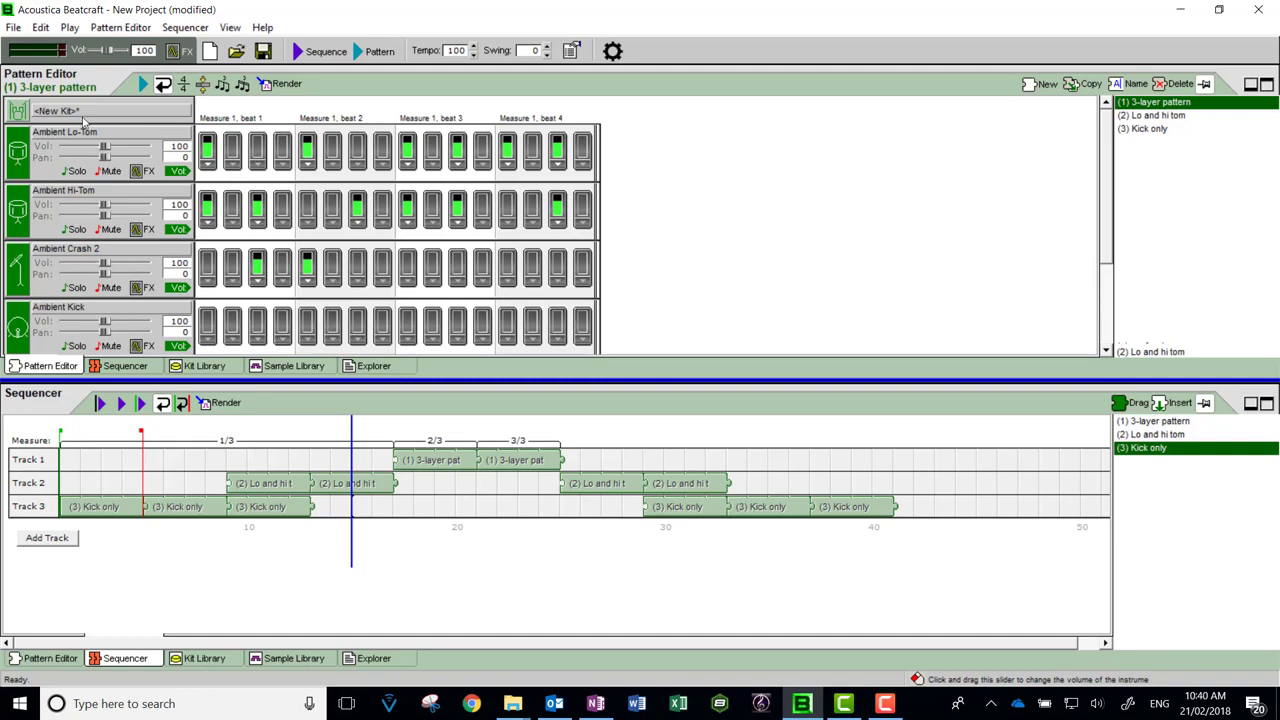
drag(104, 147, 100, 147)
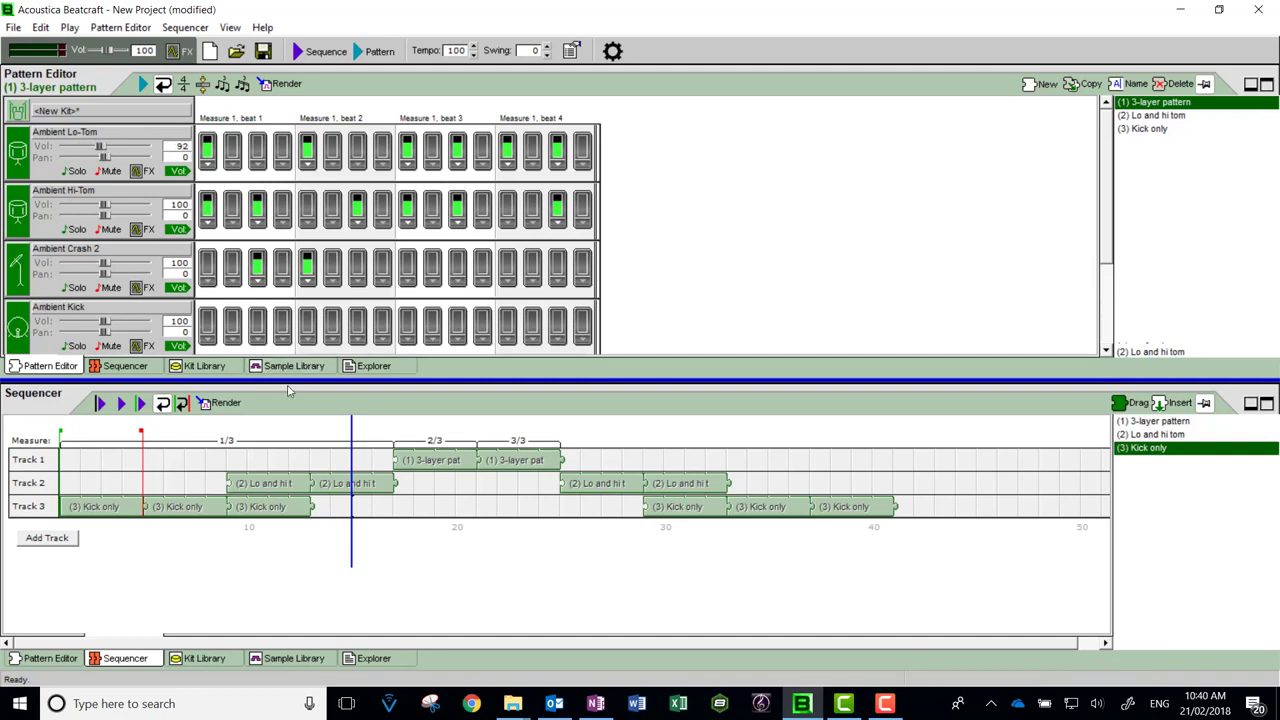
drag(288, 382, 293, 432)
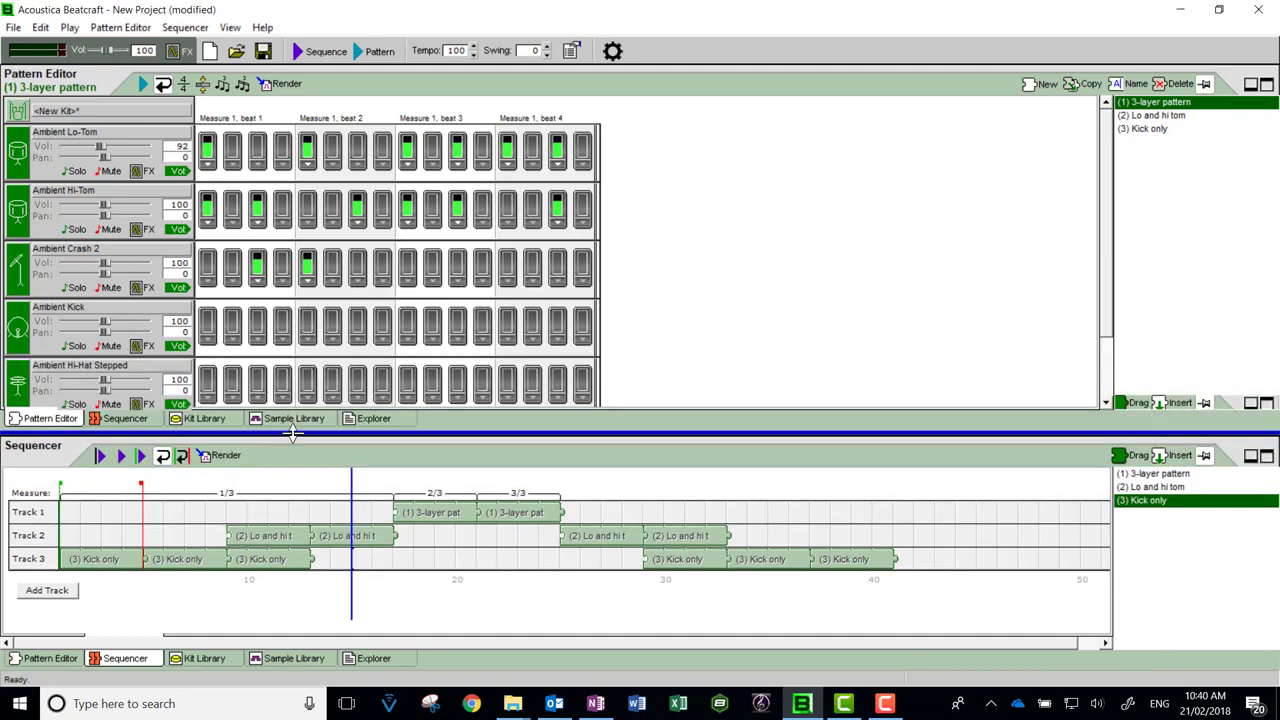
Open Example.bcproj through File > Open Song Template without saving the current project.
click(12, 28)
click(48, 86)
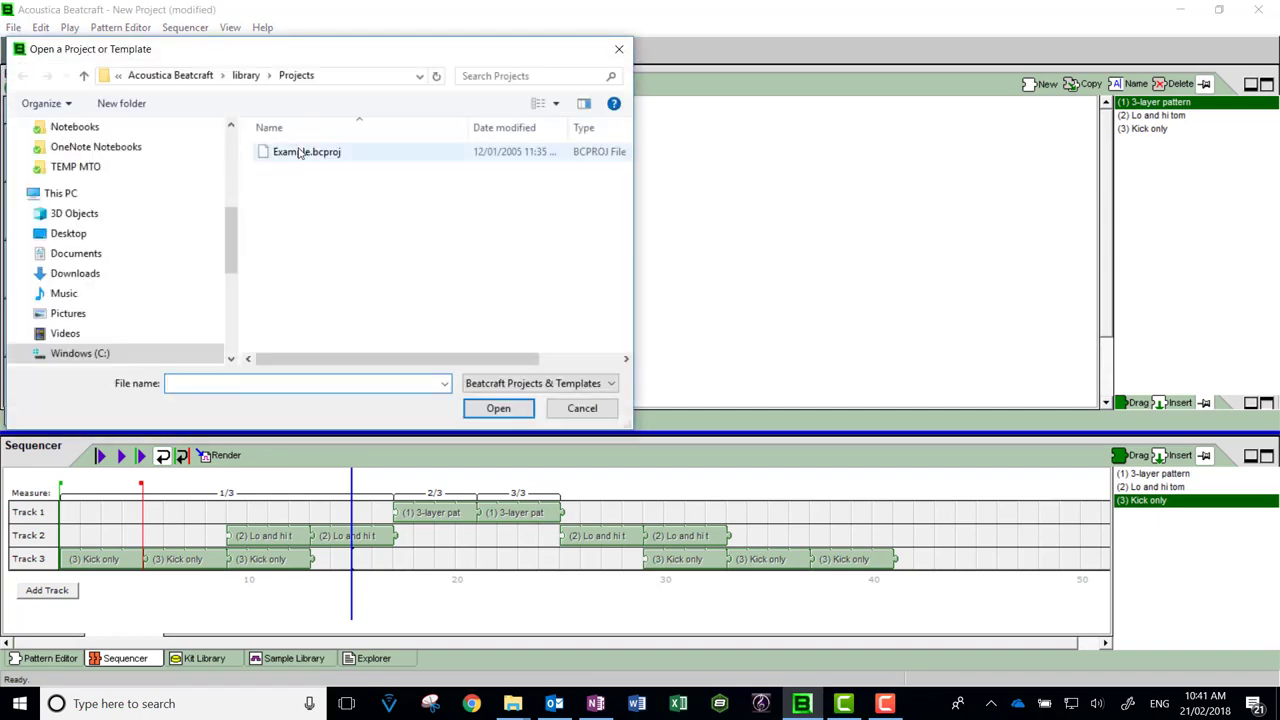
double_click(300, 150)
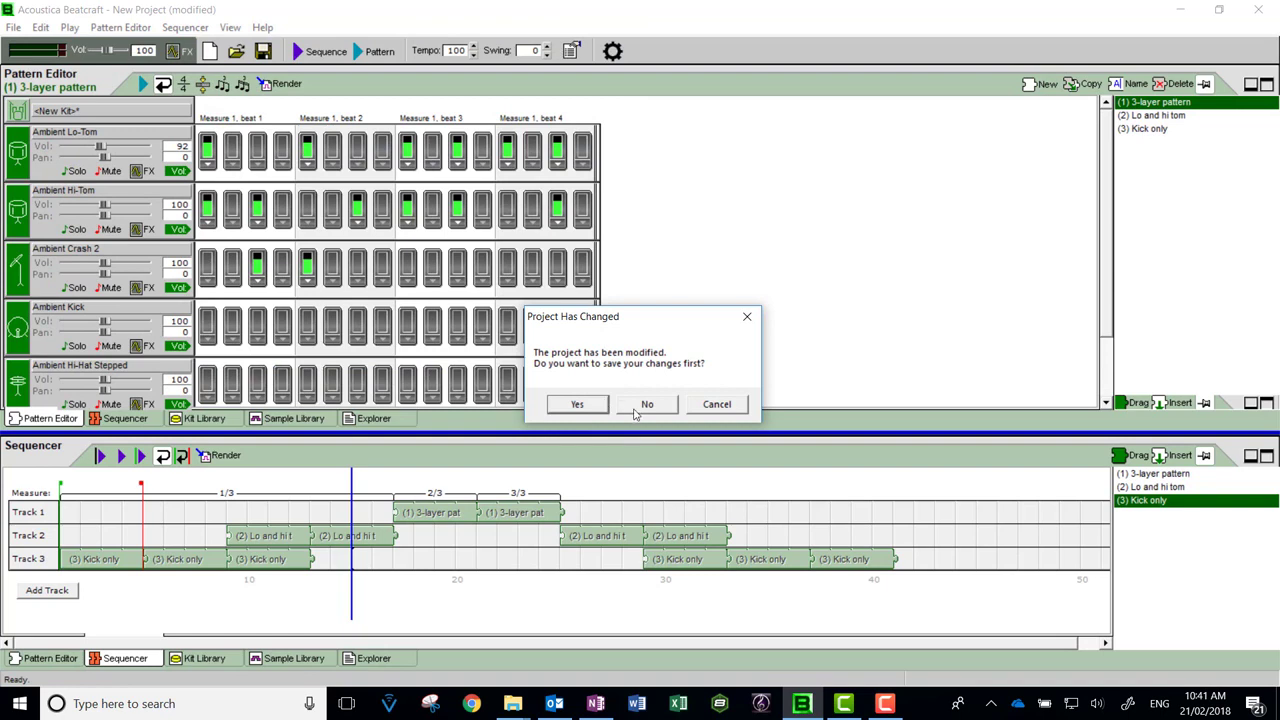
click(645, 404)
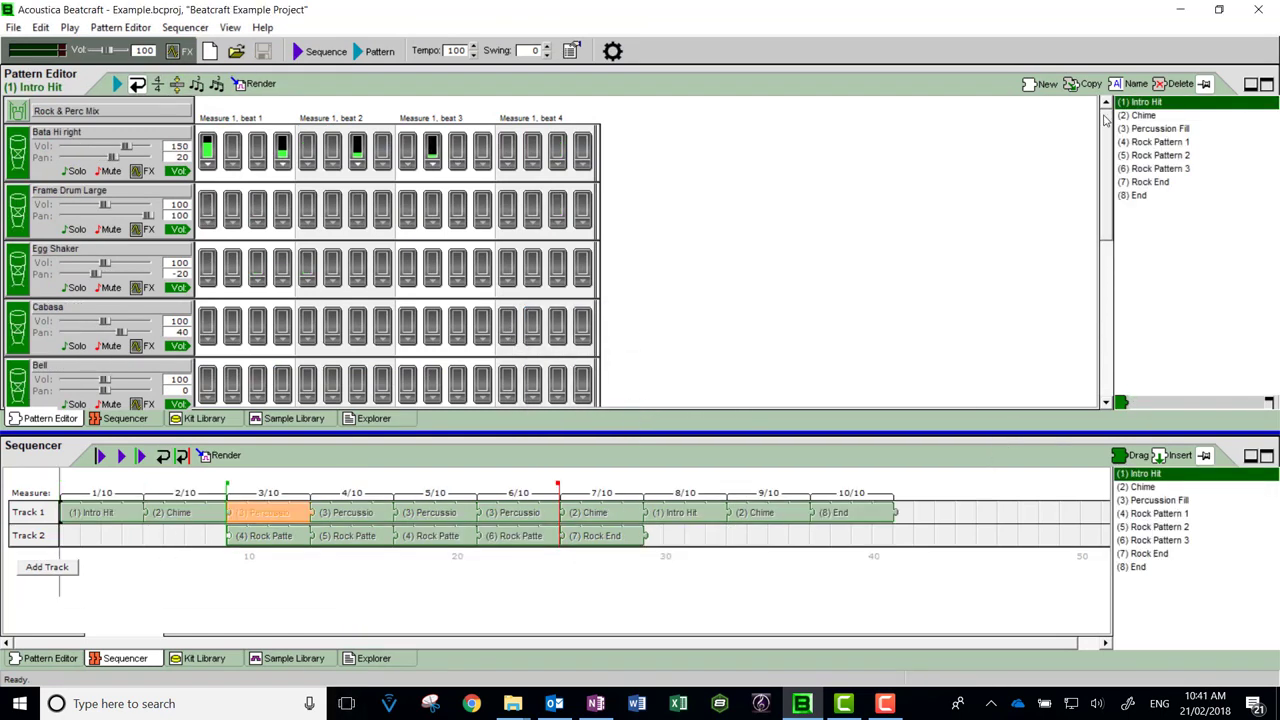
Browse the End, Intro Hit, Chime and Rock End patterns, scrolling through their instrument rows.
click(1140, 198)
click(1139, 104)
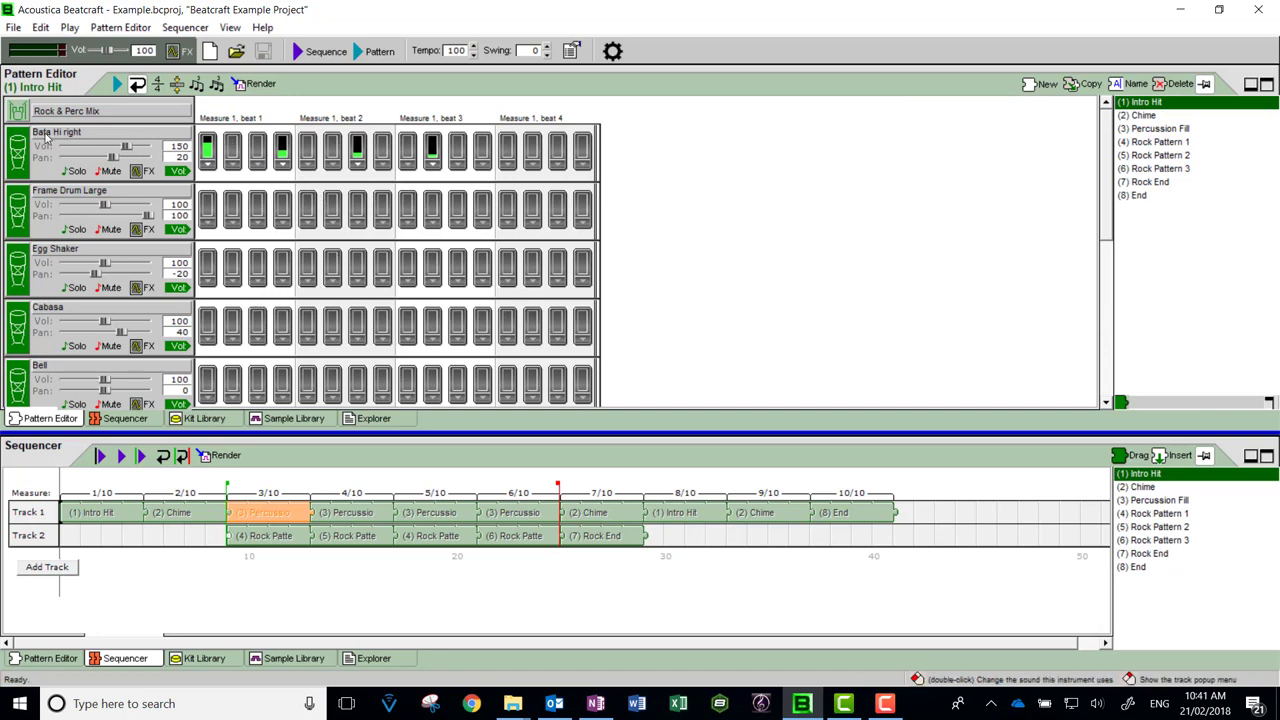
drag(1110, 190, 1108, 103)
click(1150, 116)
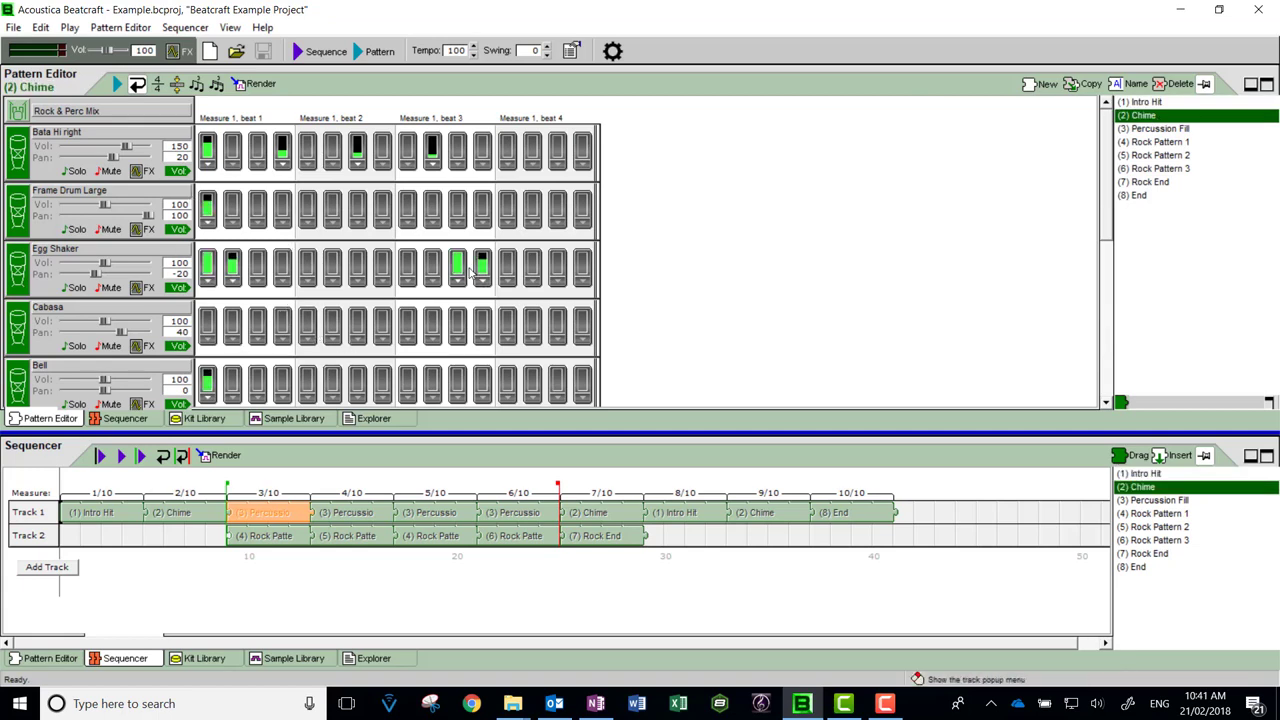
click(1145, 184)
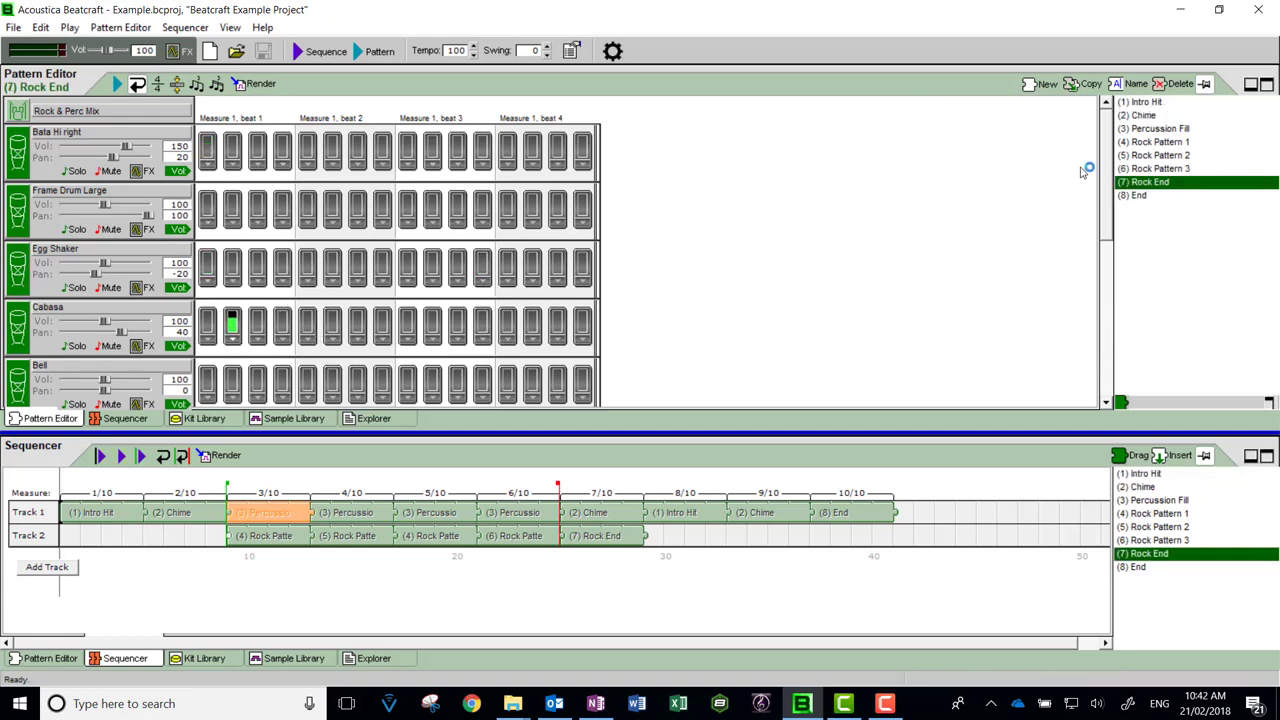
scroll(1082, 172, down, 5)
scroll(1124, 228, up, 3)
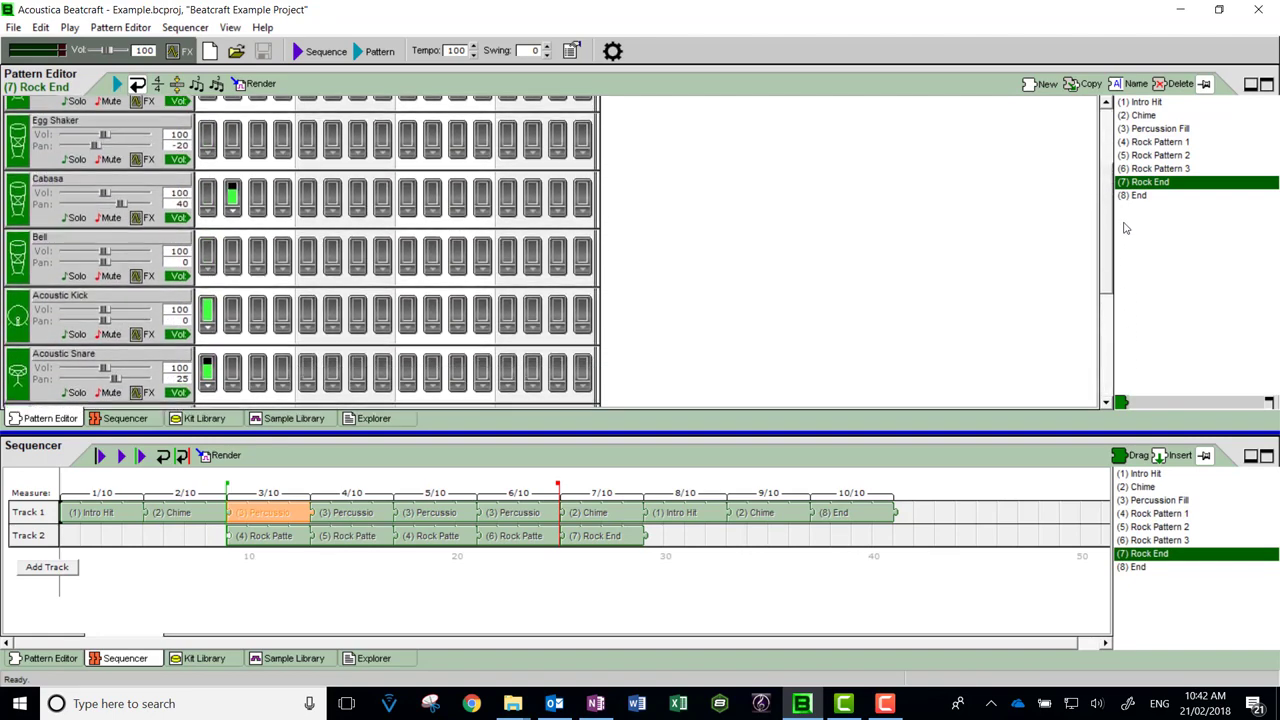
scroll(1124, 228, up, 3)
Check the End pattern's rows, then settle on Rock Pattern 3 and scroll its instruments.
click(1147, 197)
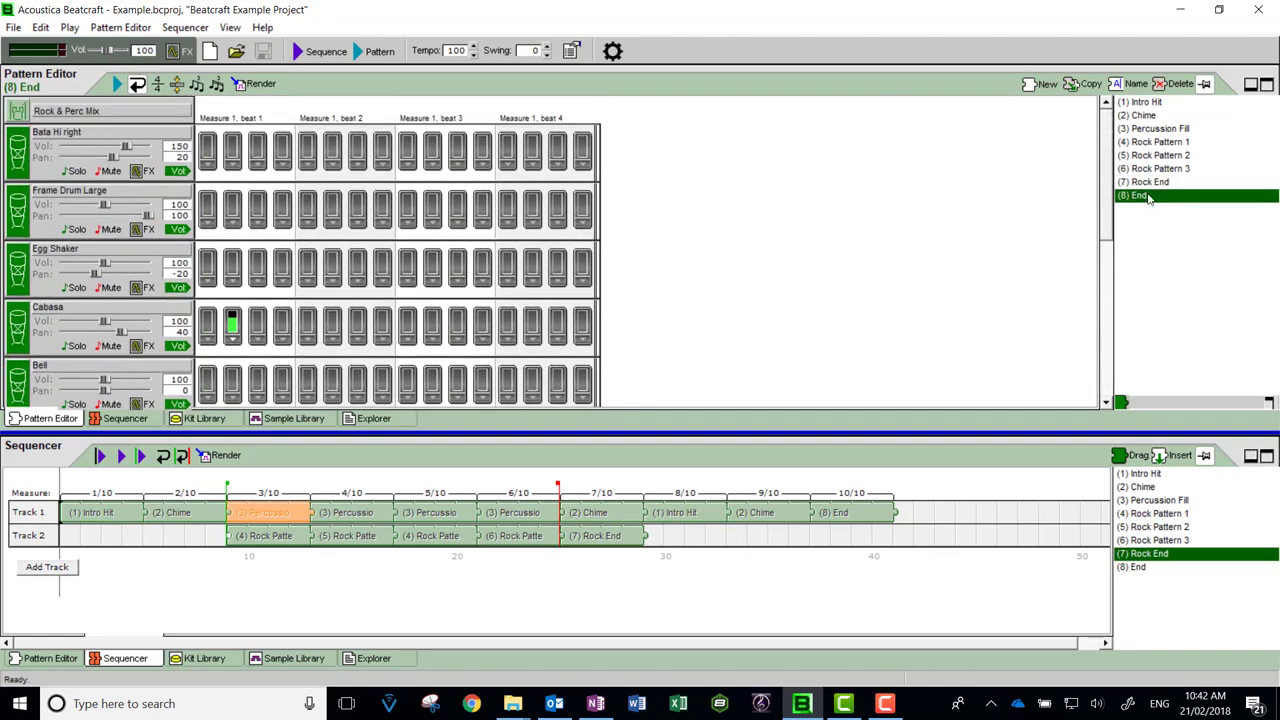
scroll(1122, 231, down, 1)
scroll(1122, 231, down, 5)
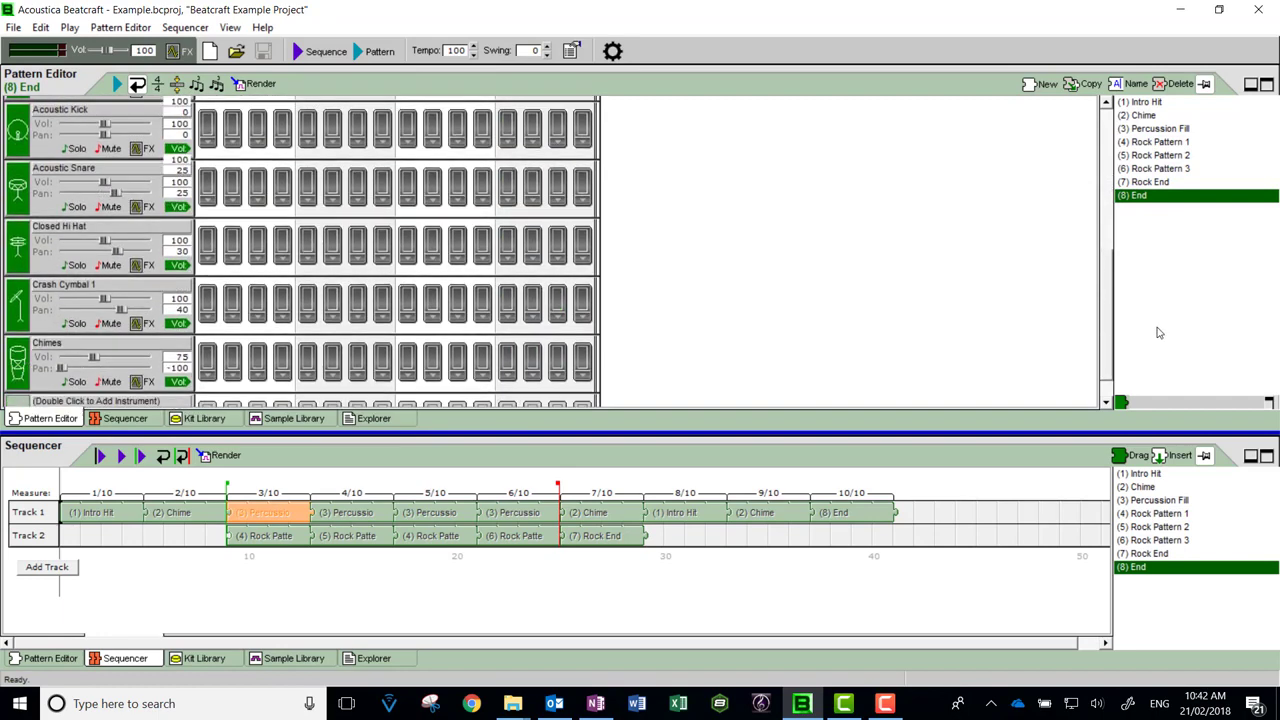
scroll(1122, 231, up, 6)
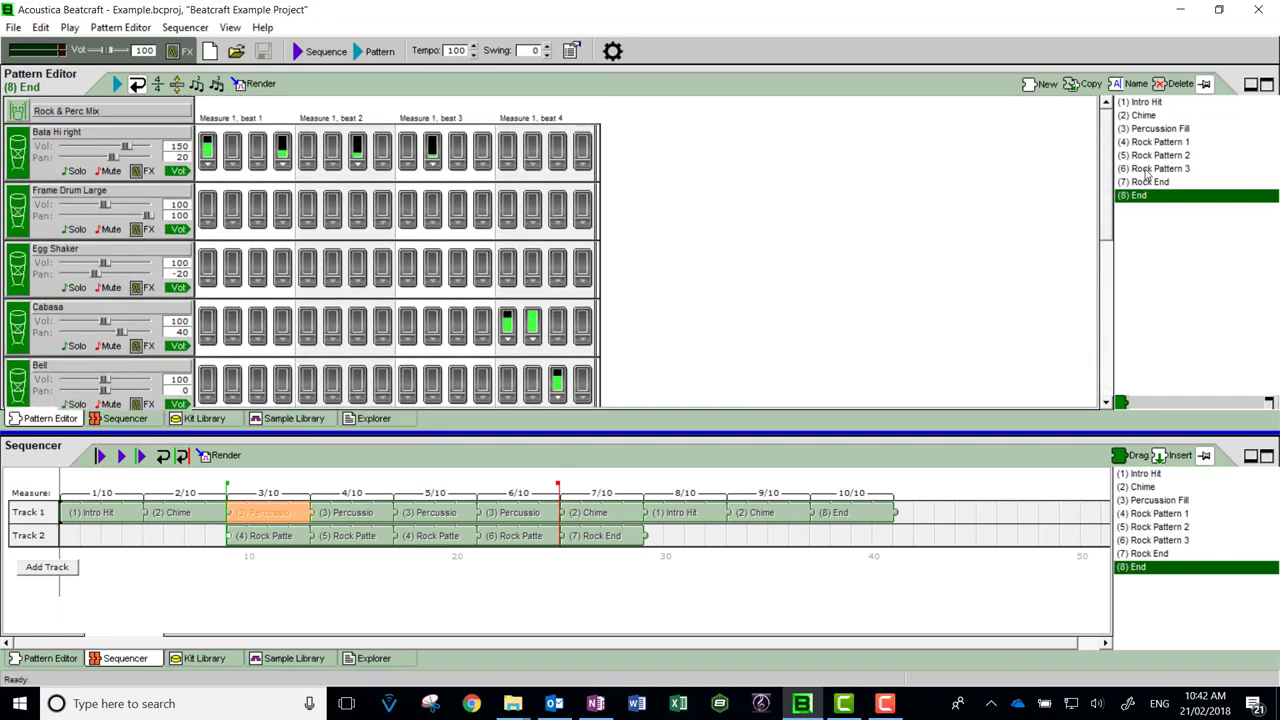
click(1148, 169)
scroll(1118, 205, down, 5)
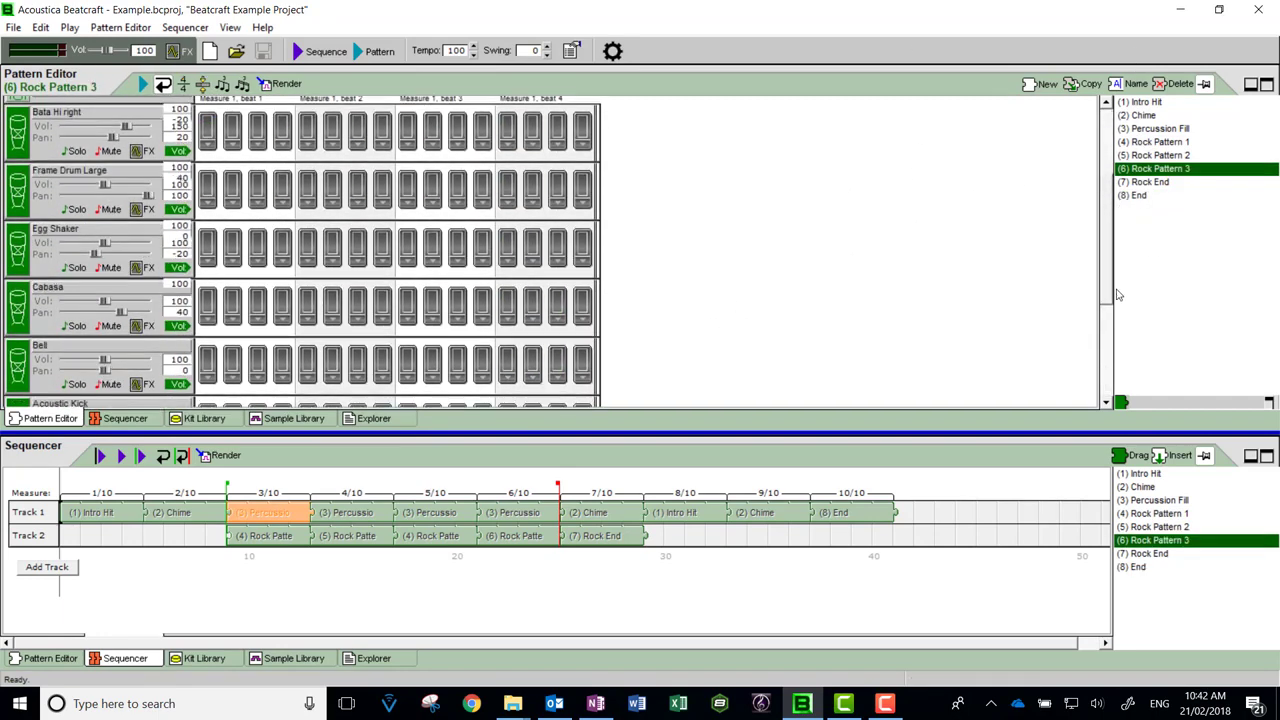
scroll(1126, 335, up, 6)
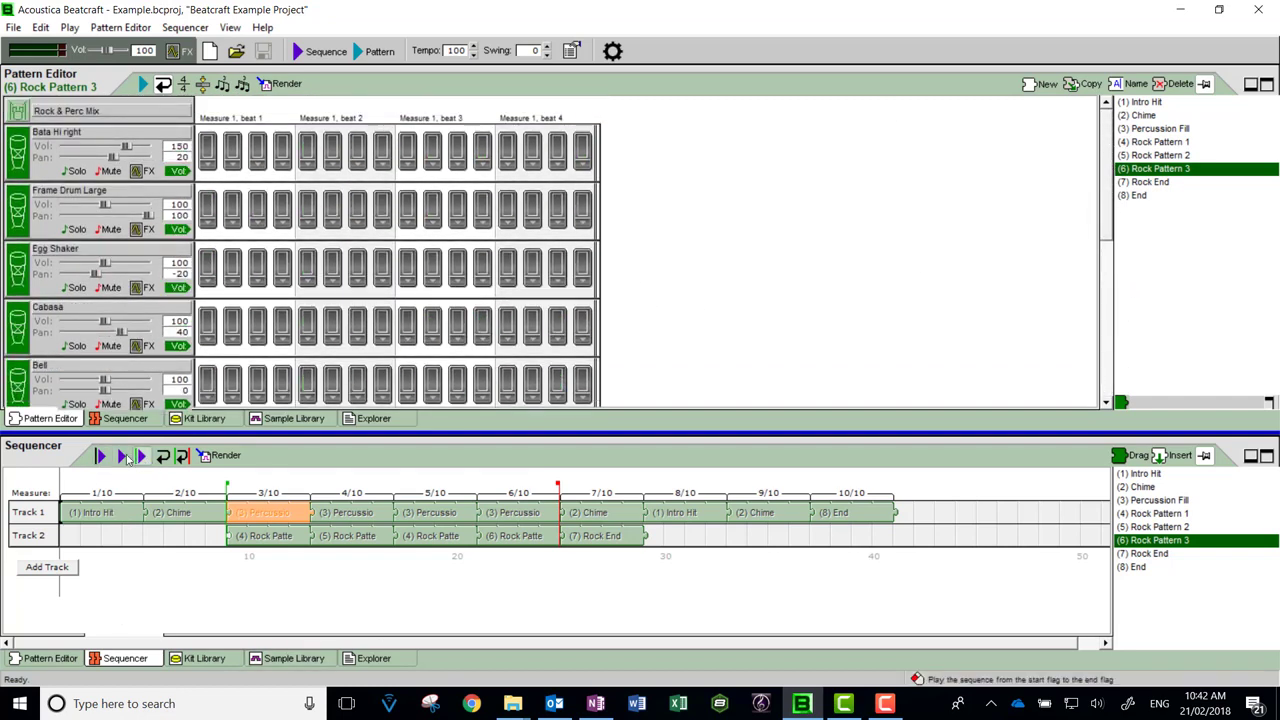
Play and stop the example song sequence, then bring up the Chime pattern in the editor.
click(127, 457)
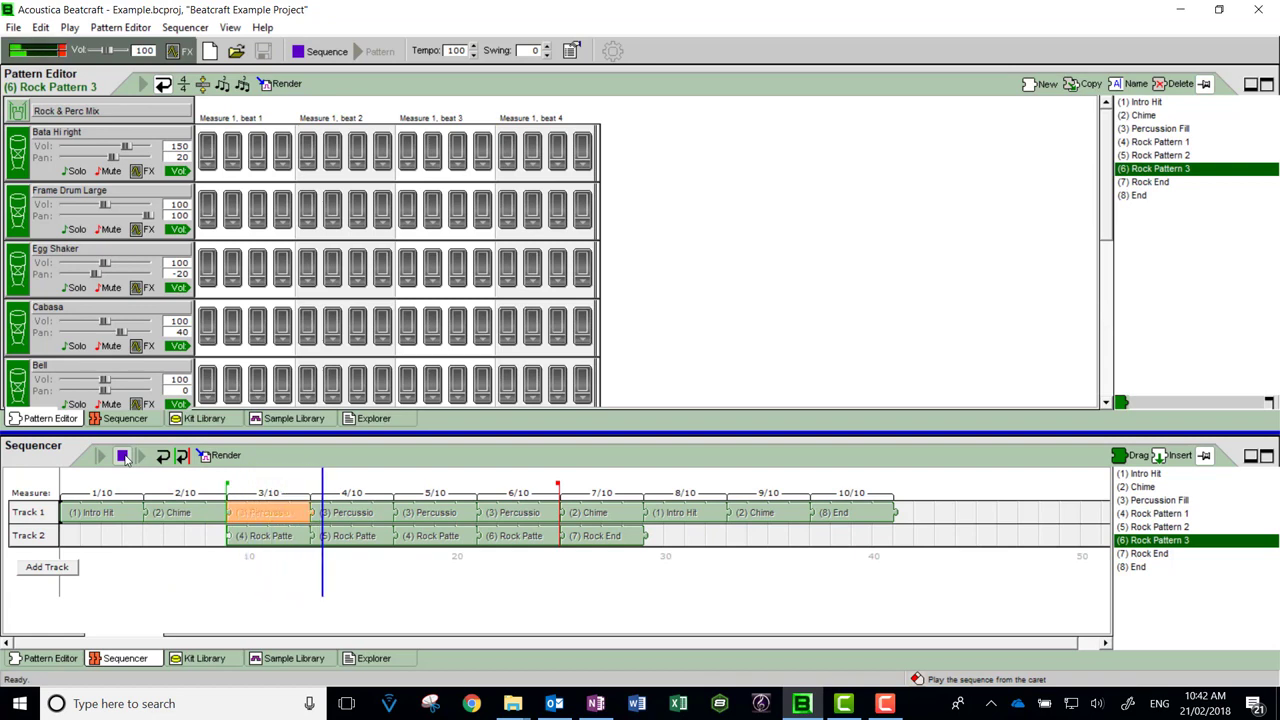
click(123, 456)
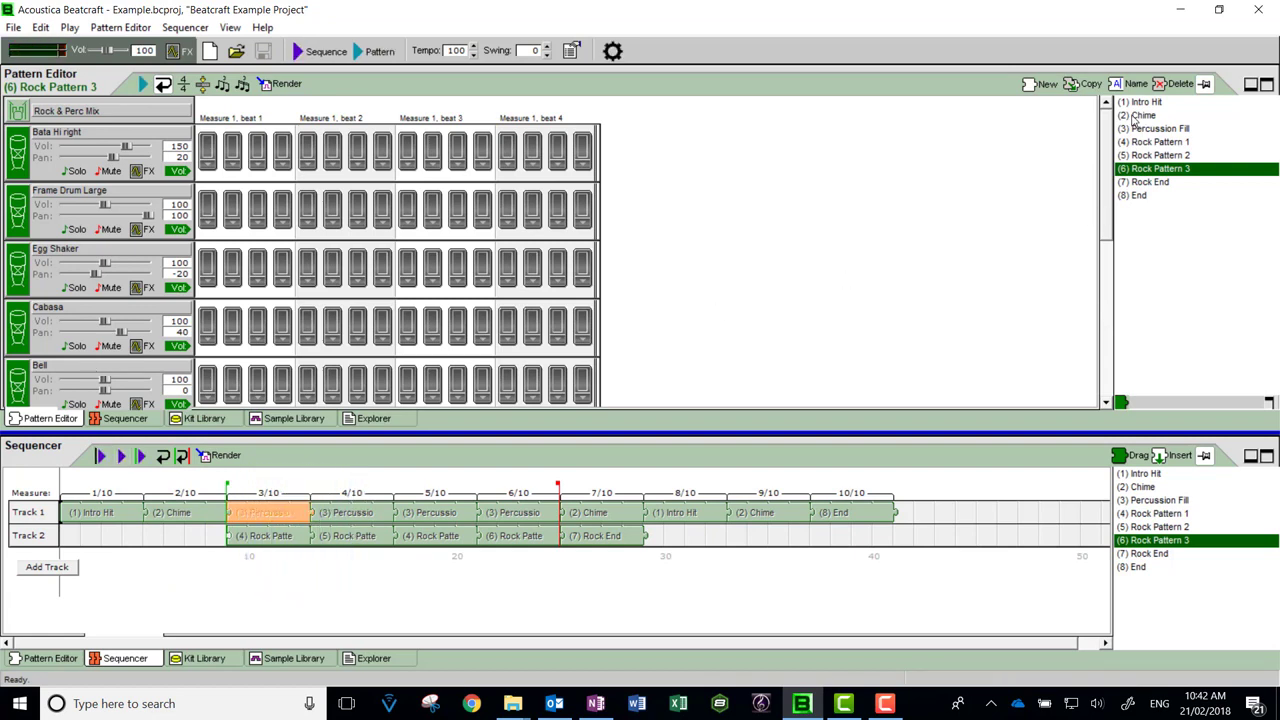
click(1138, 116)
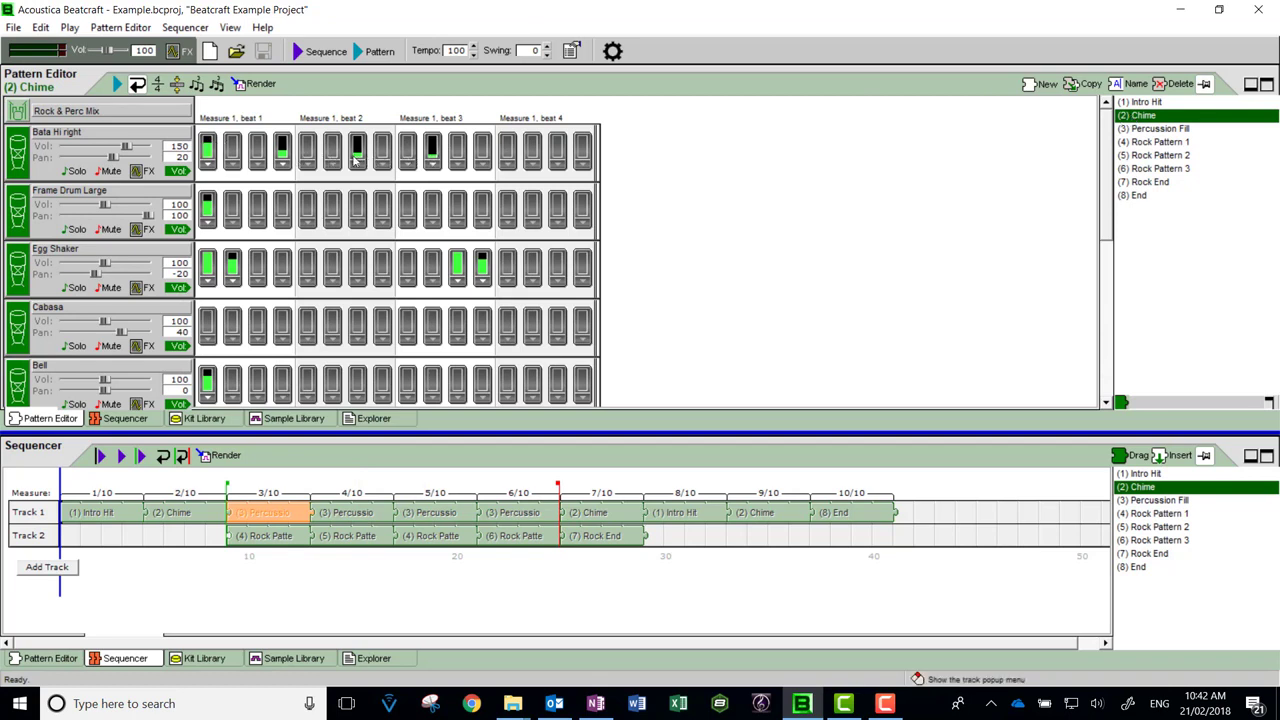
Check the three Bata Hi right step volumes (30, 20, 10), then play and stop the Chime pattern.
right_click(228, 140)
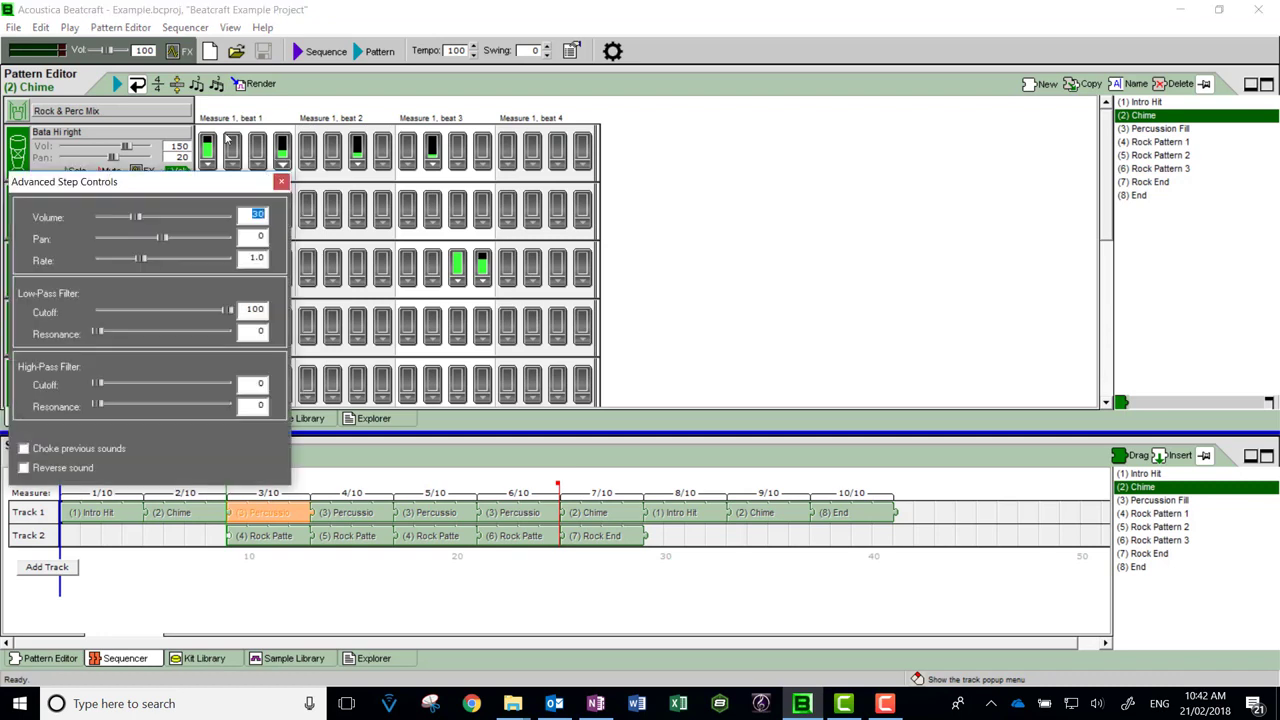
right_click(286, 140)
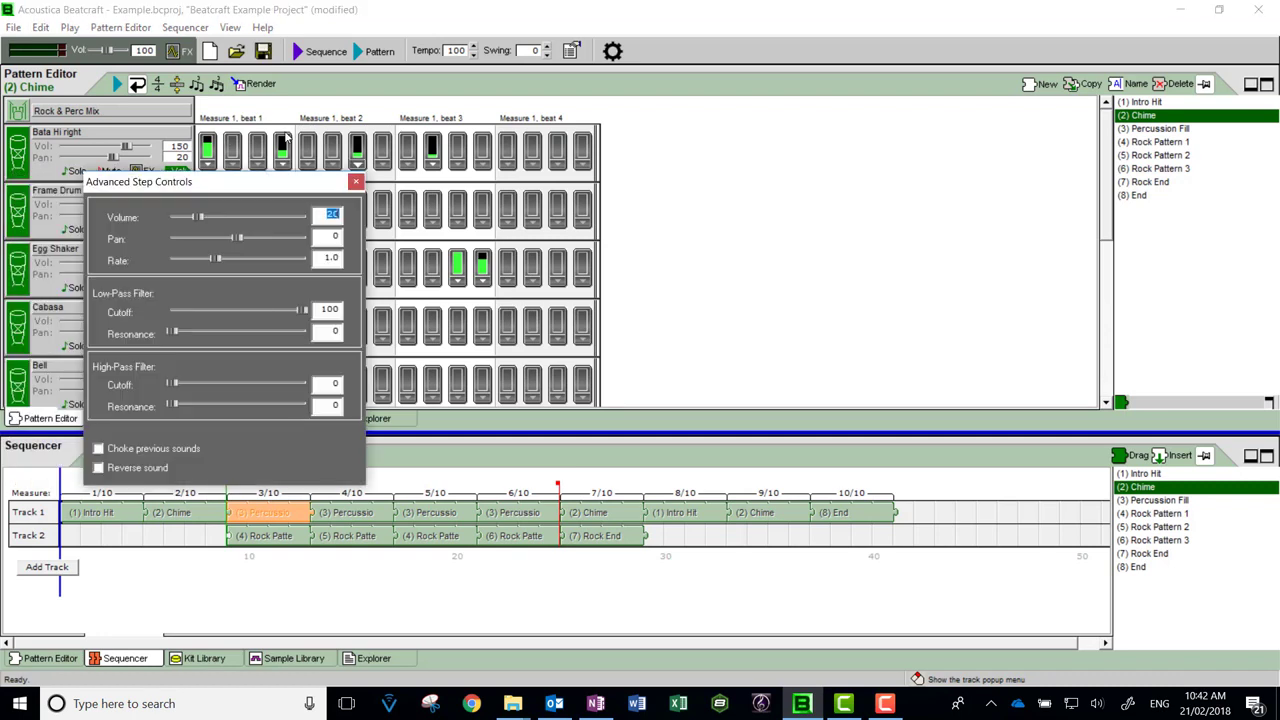
right_click(430, 168)
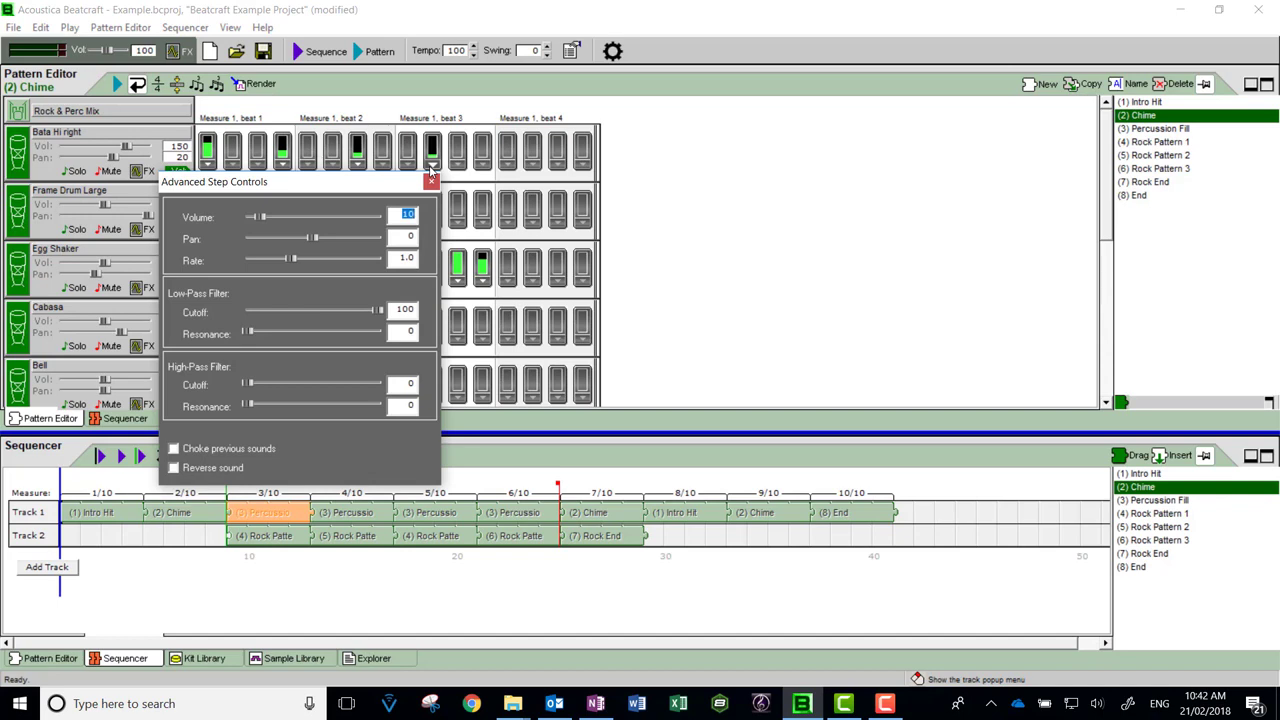
click(431, 178)
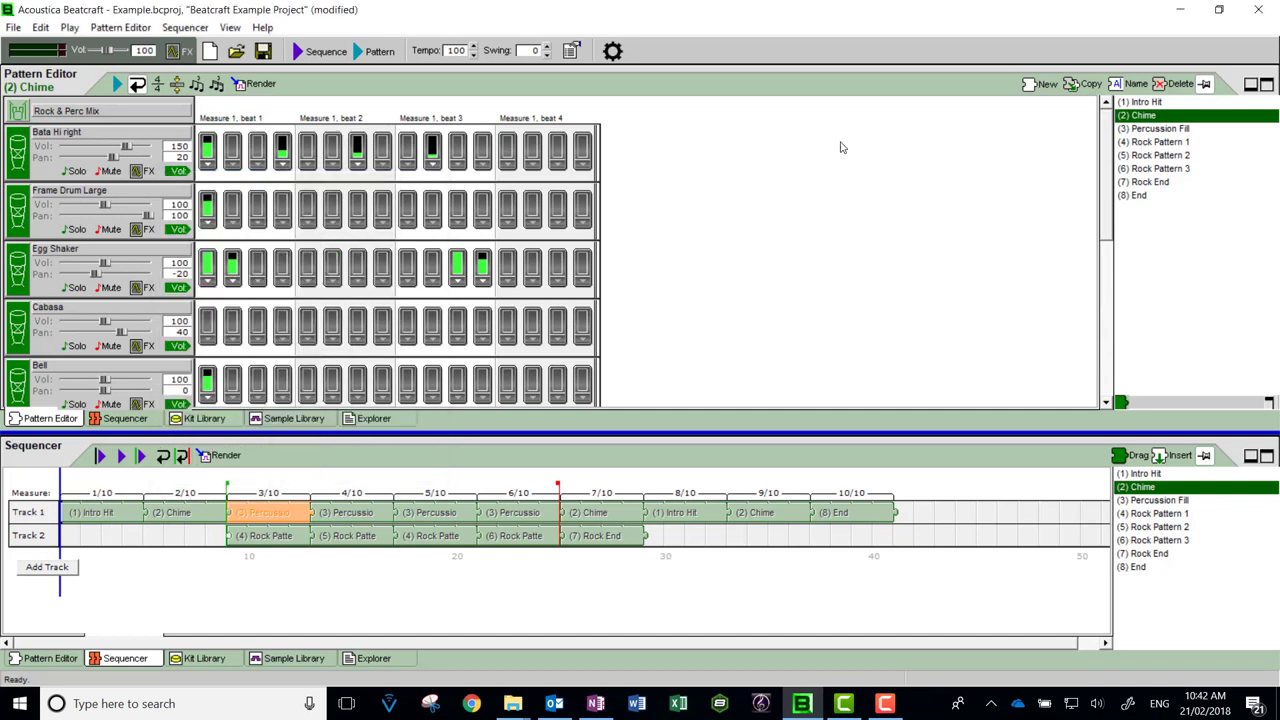
click(116, 84)
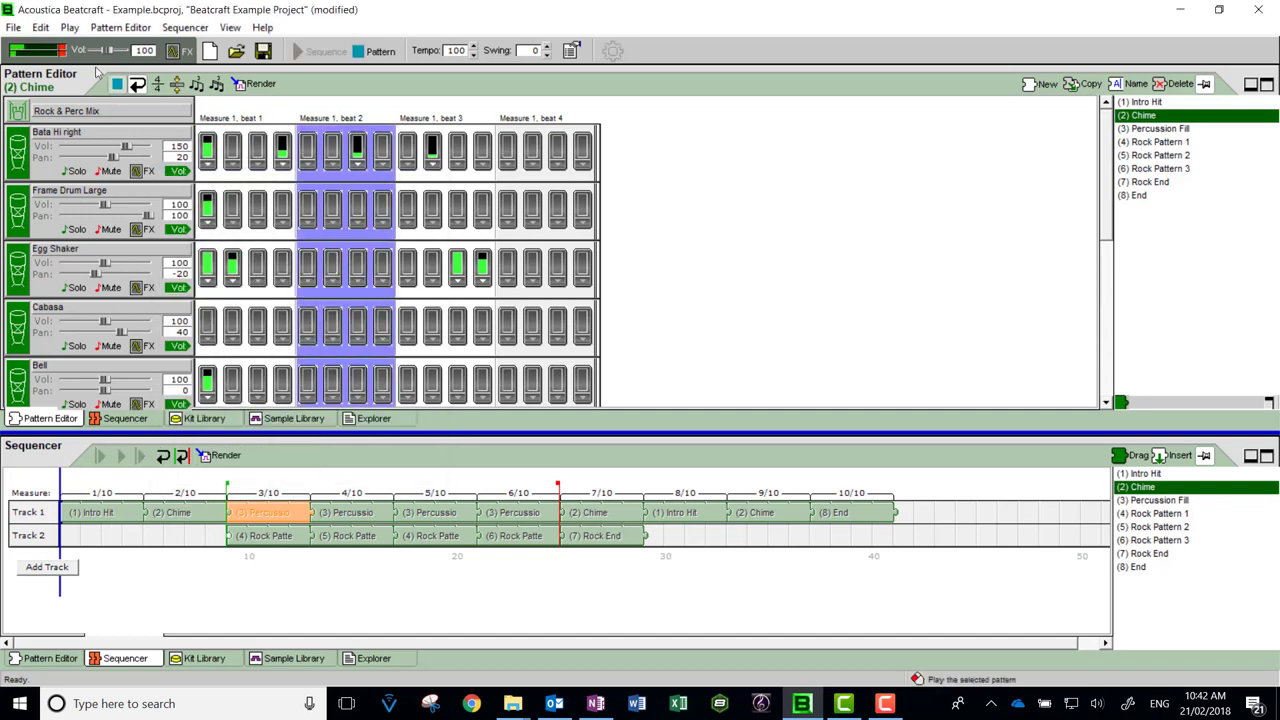
click(116, 84)
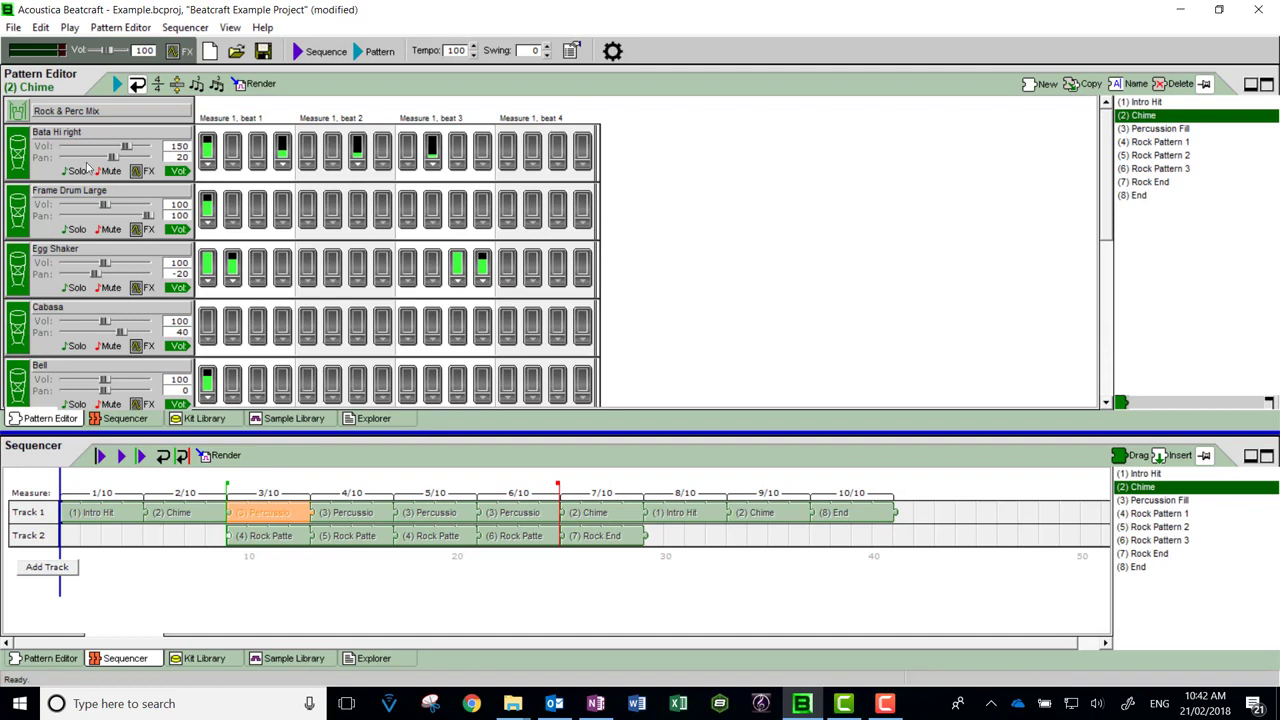
mouse_move(513, 716)
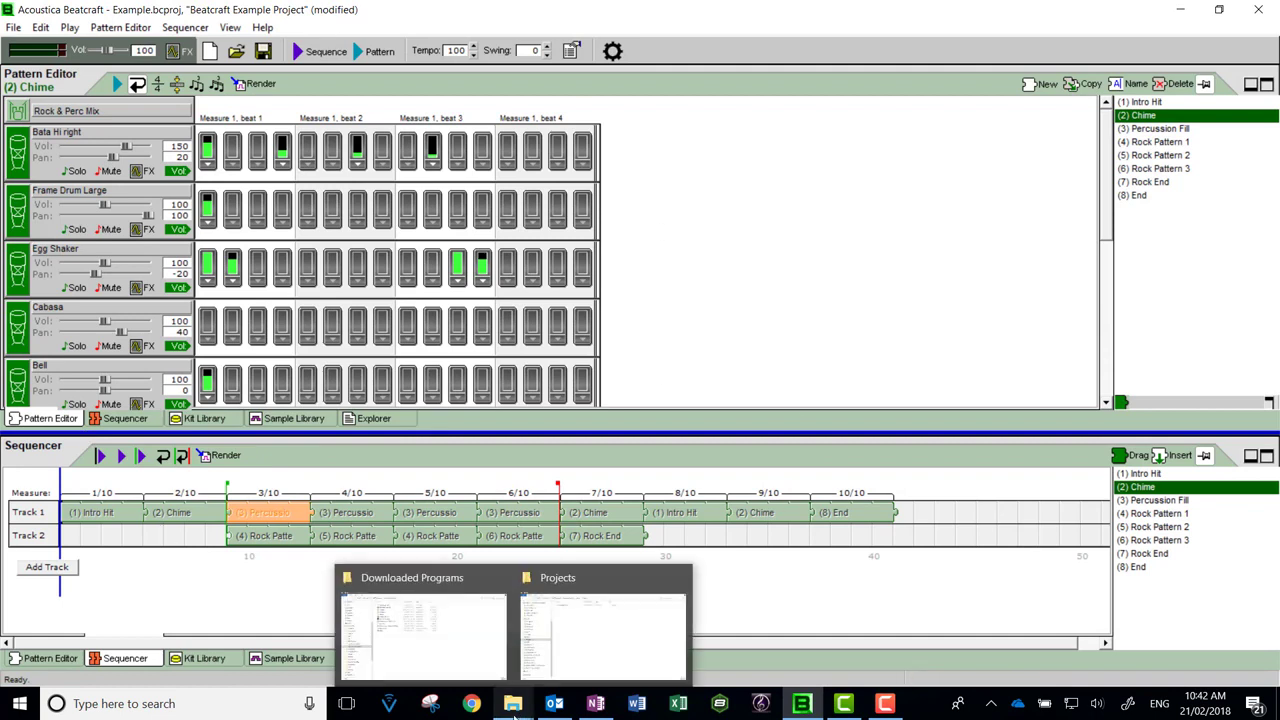